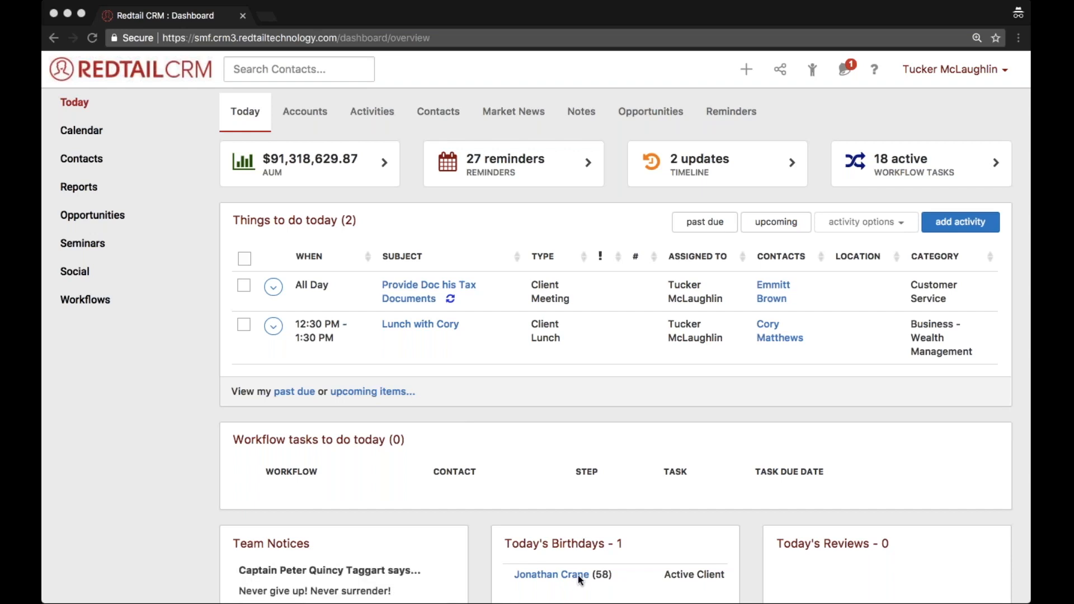
View the Reports page, and the Opportunities page after it.
click(451, 575)
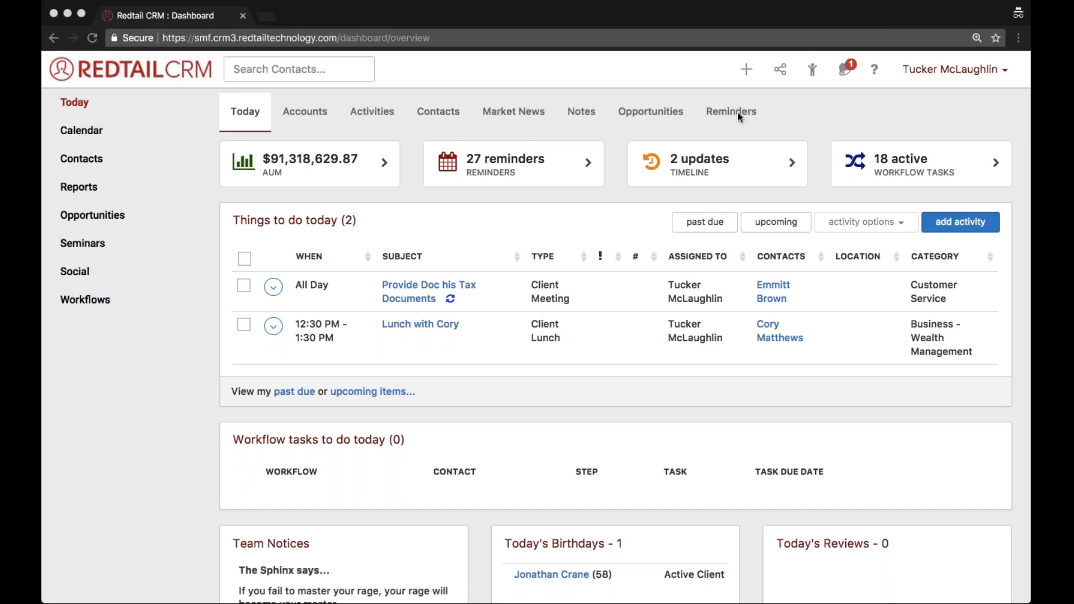
click(73, 186)
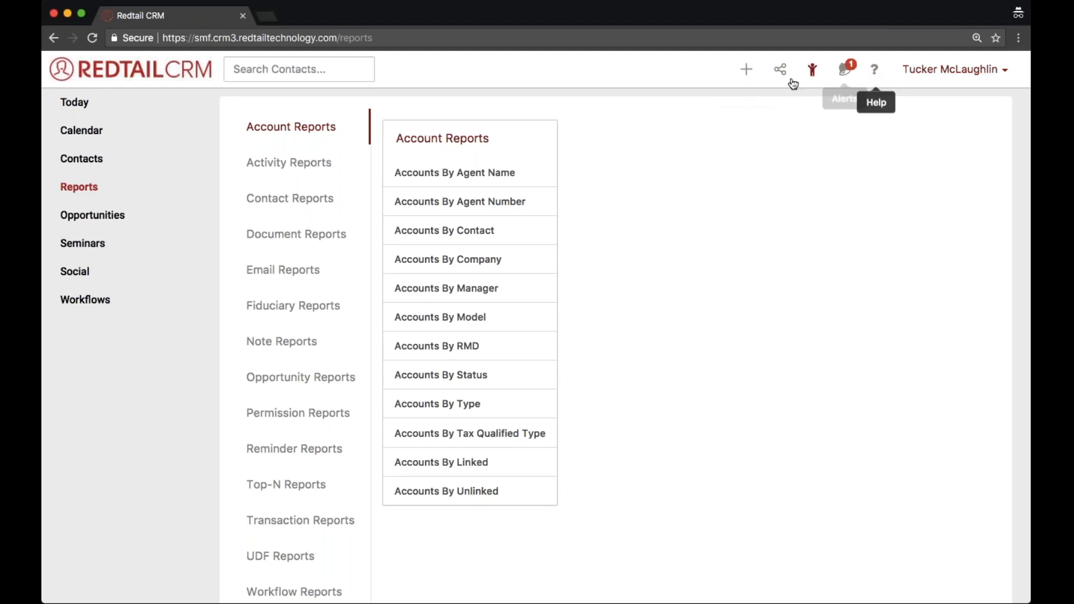
click(85, 223)
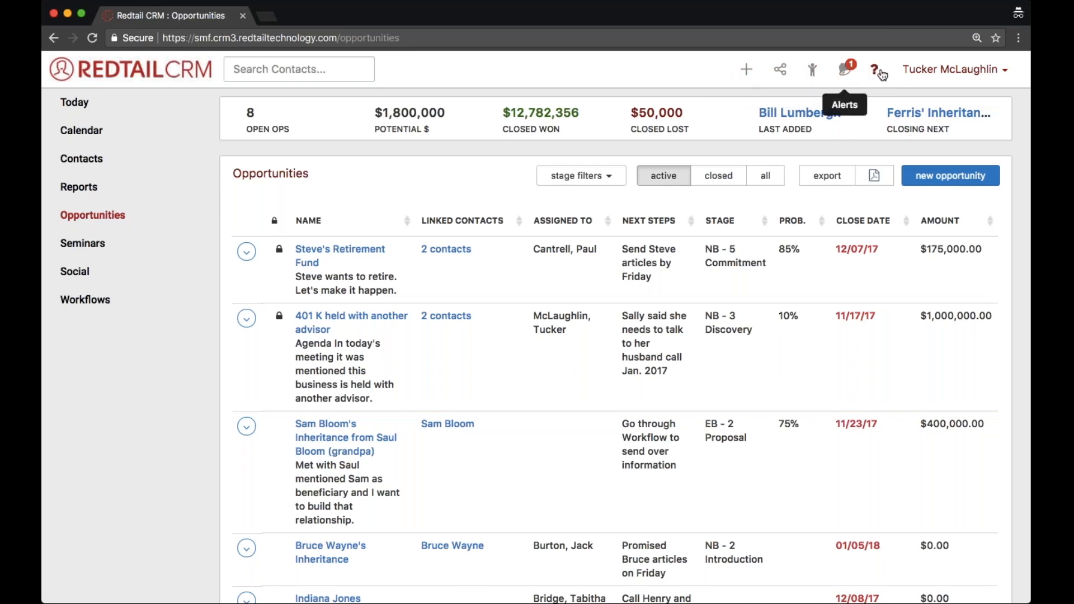
Start a new Individual contact and enter the person's first and last name.
click(749, 70)
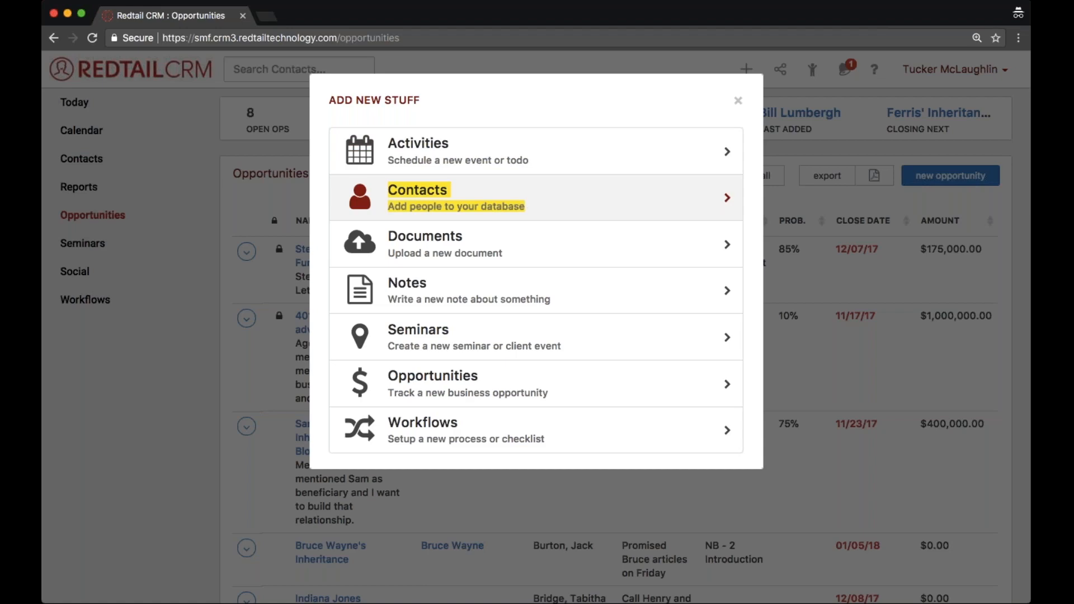
click(538, 201)
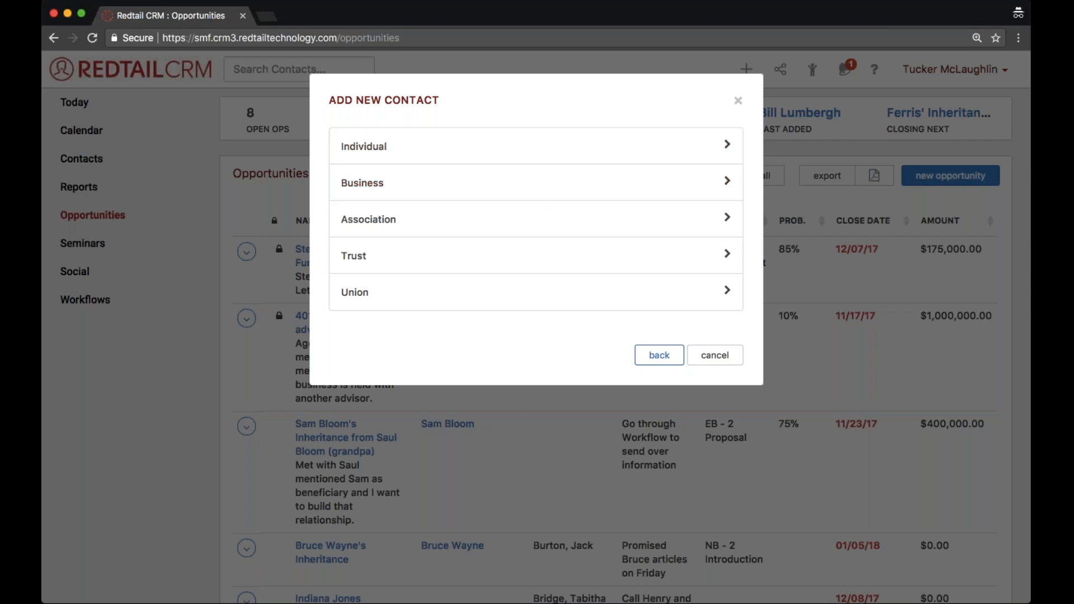
drag(322, 146, 392, 147)
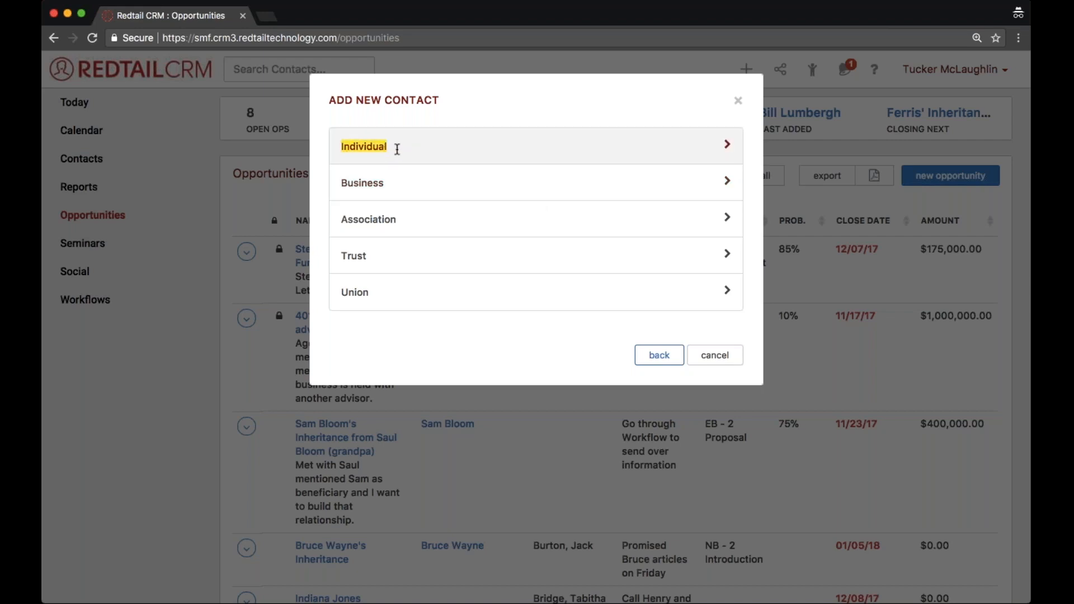
click(398, 148)
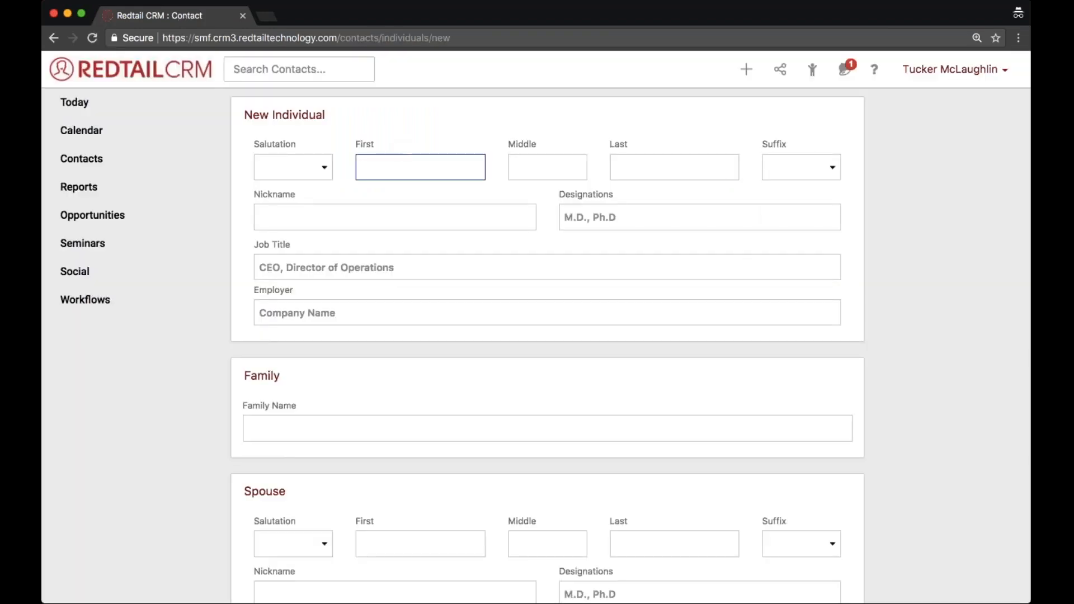
text(Bill)
key(Tab)
key(Tab)
text(Murray)
key(Tab)
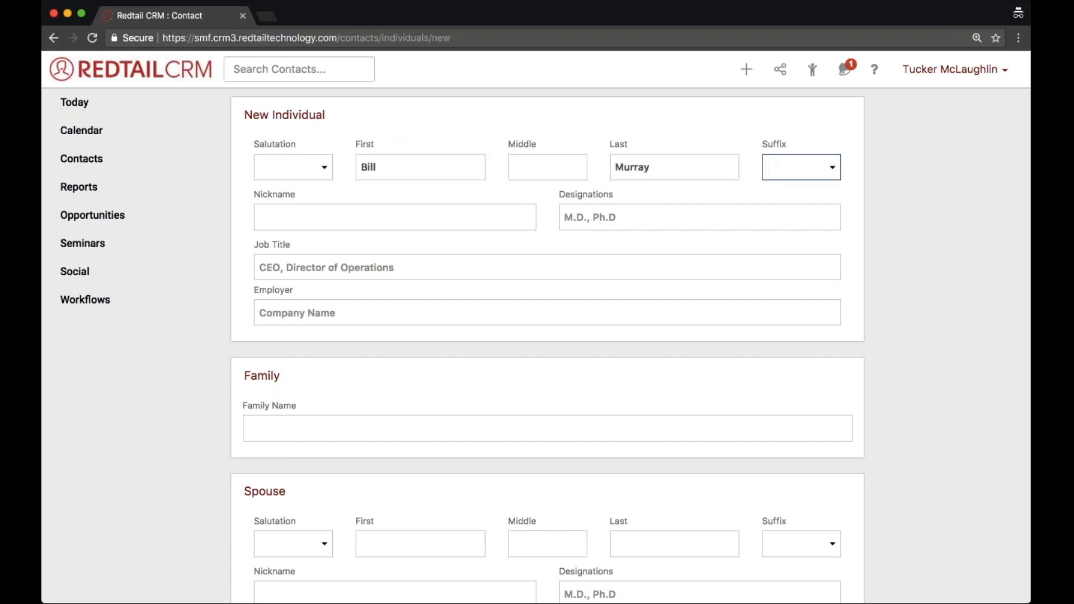
scroll(547, 336, down, 2)
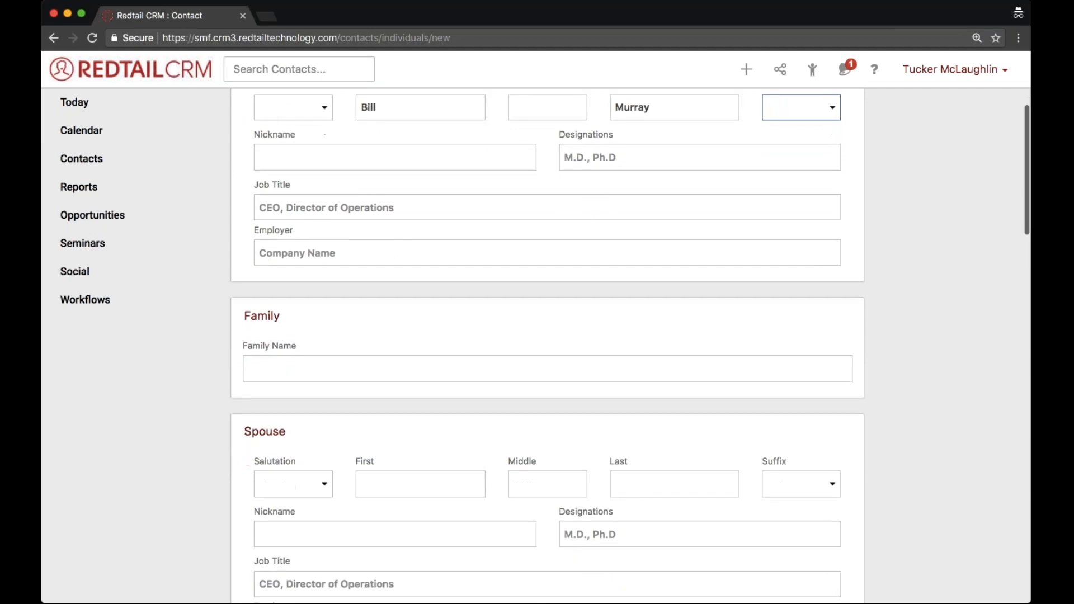
scroll(547, 336, up, 2)
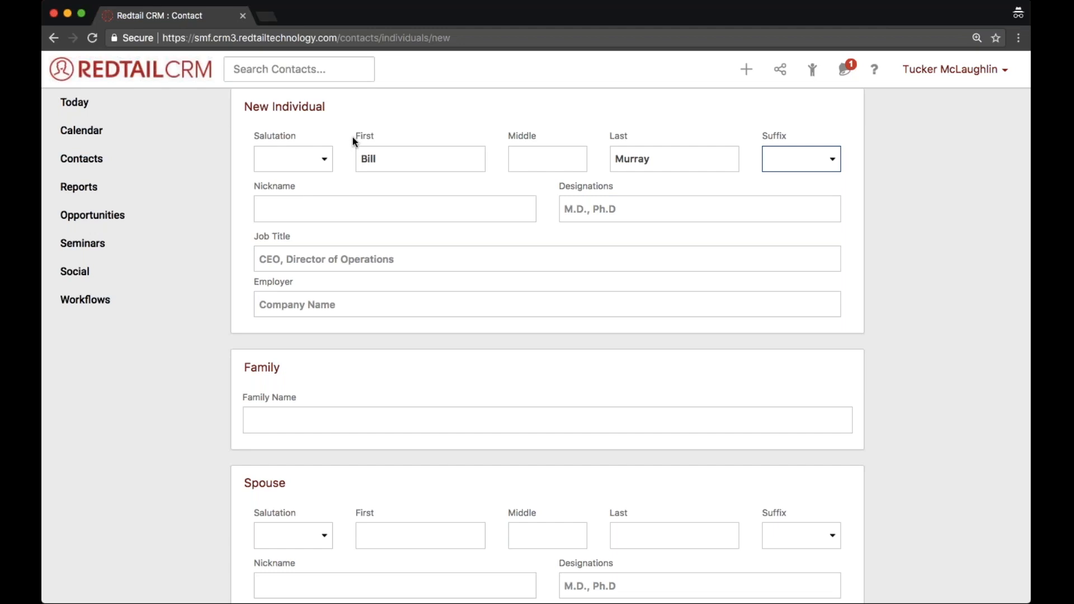
scroll(919, 444, down, 20)
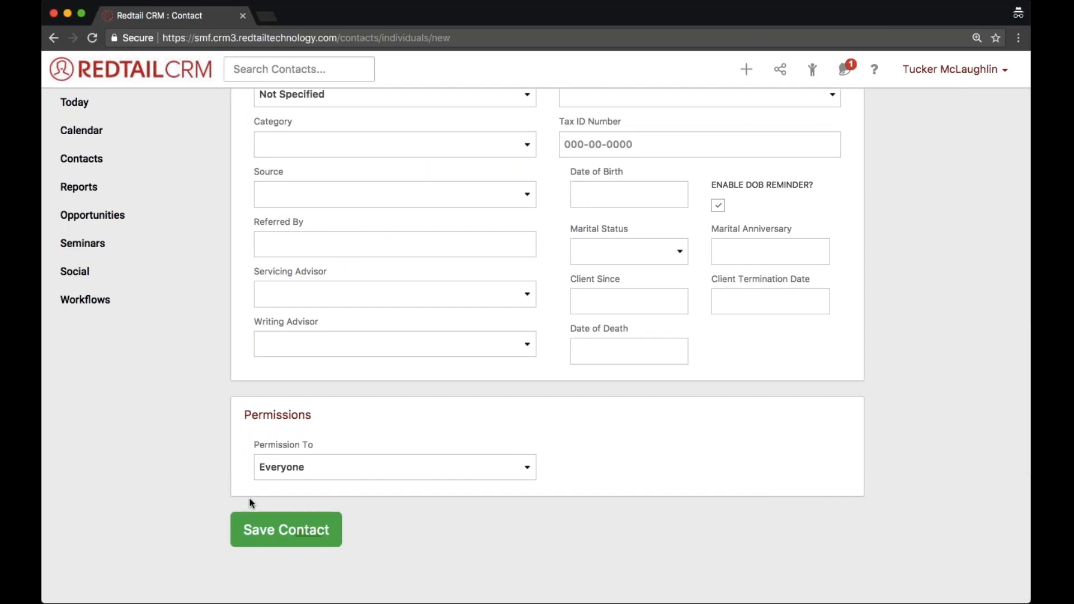
click(292, 526)
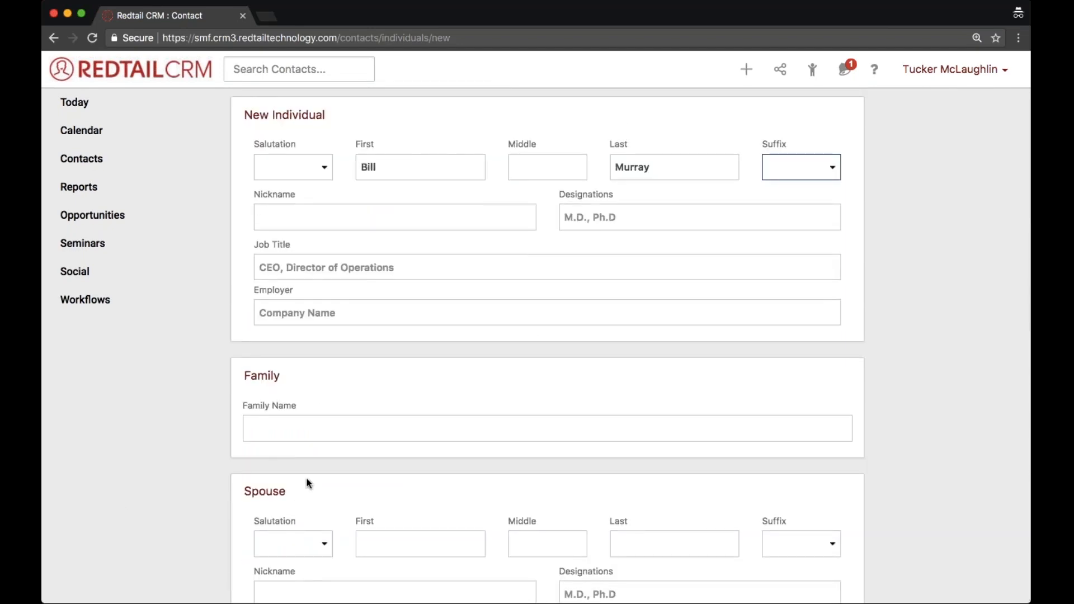
Enter the spouse's first and last name in the Spouse section of the new contact form.
scroll(307, 480, down, 5)
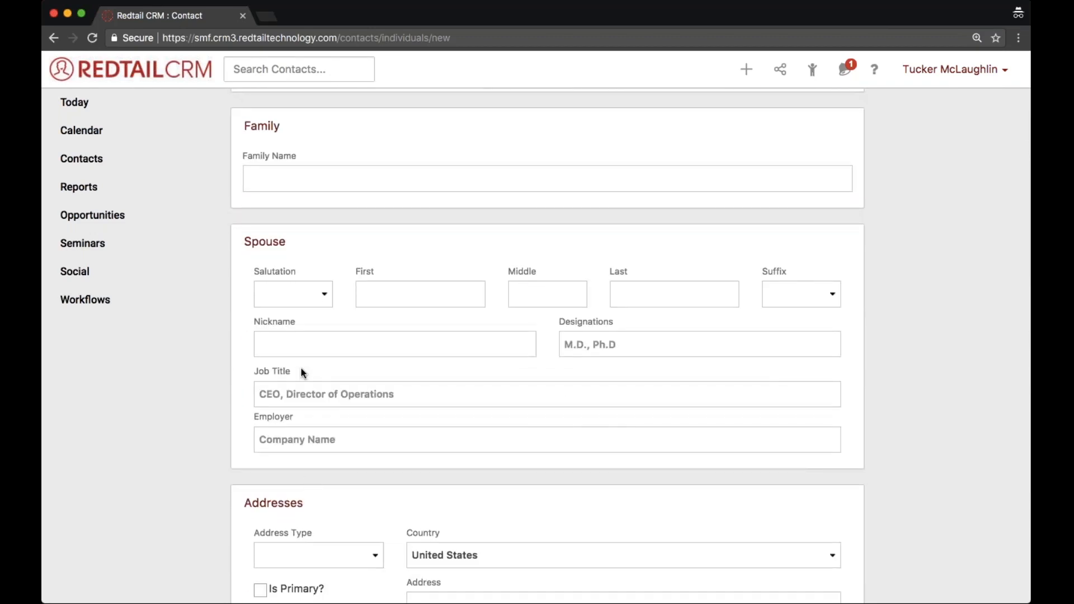
drag(291, 242, 244, 243)
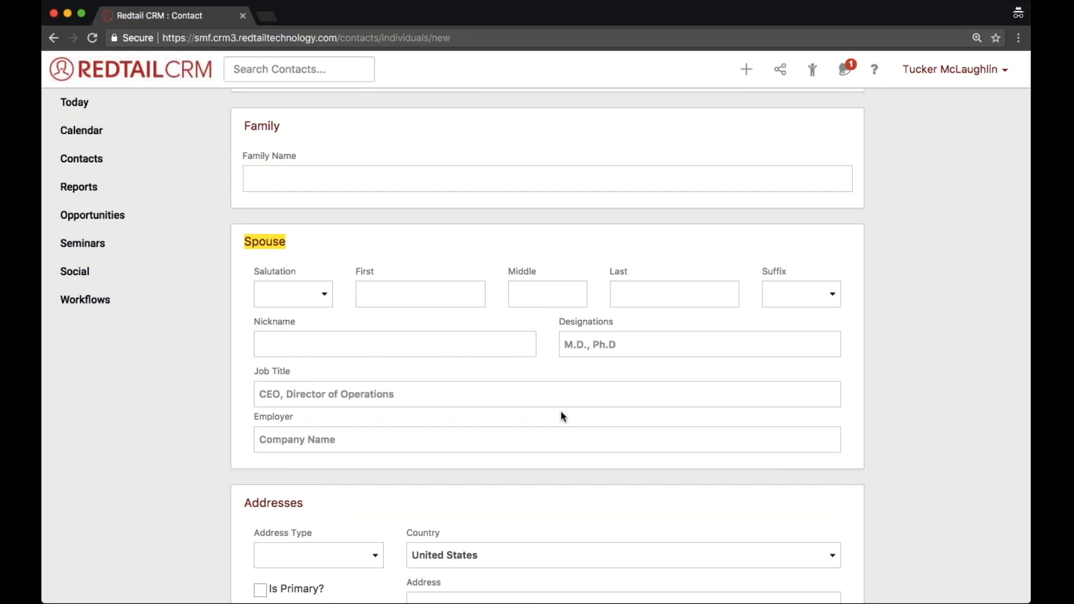
click(453, 294)
text(Jen)
text(er)
key(Tab)
key(Tab)
text(Butler)
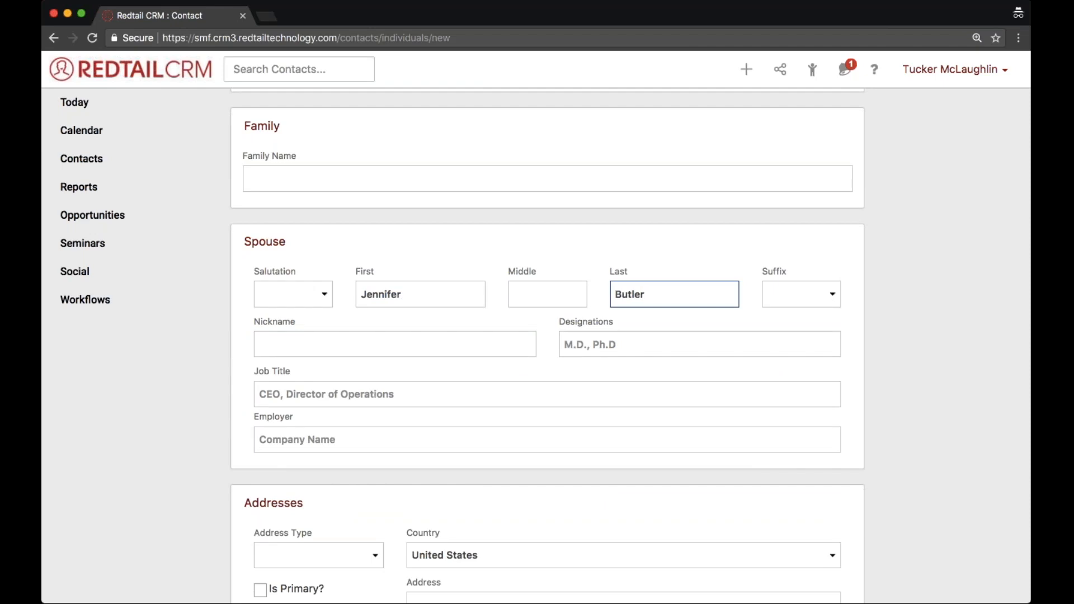
Set the individual's employer to Hollywood and the spouse's employer to Redtail Technology.
scroll(546, 346, up, 4)
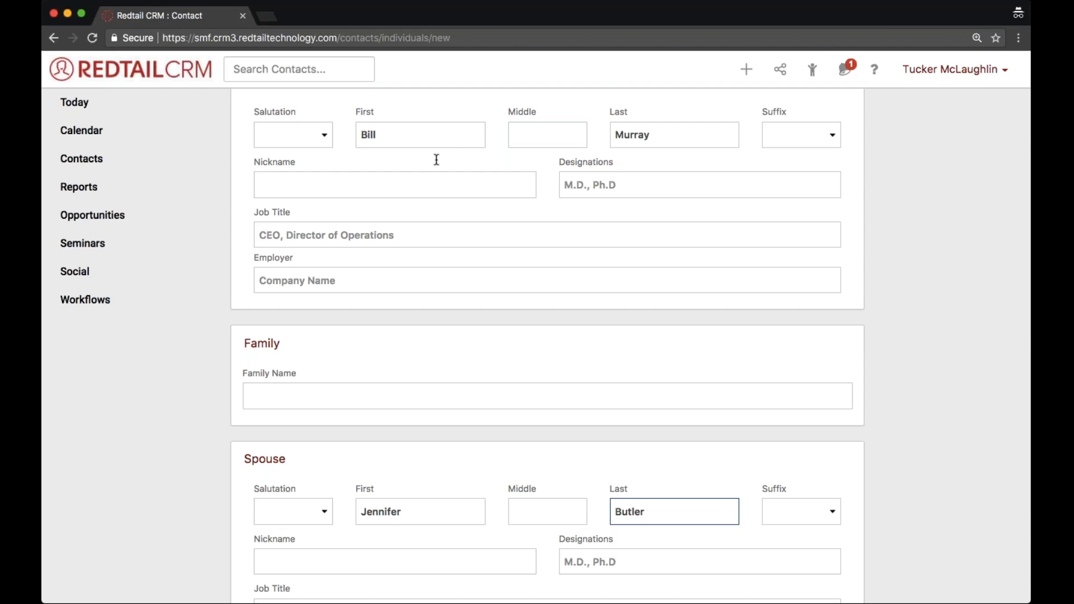
click(298, 280)
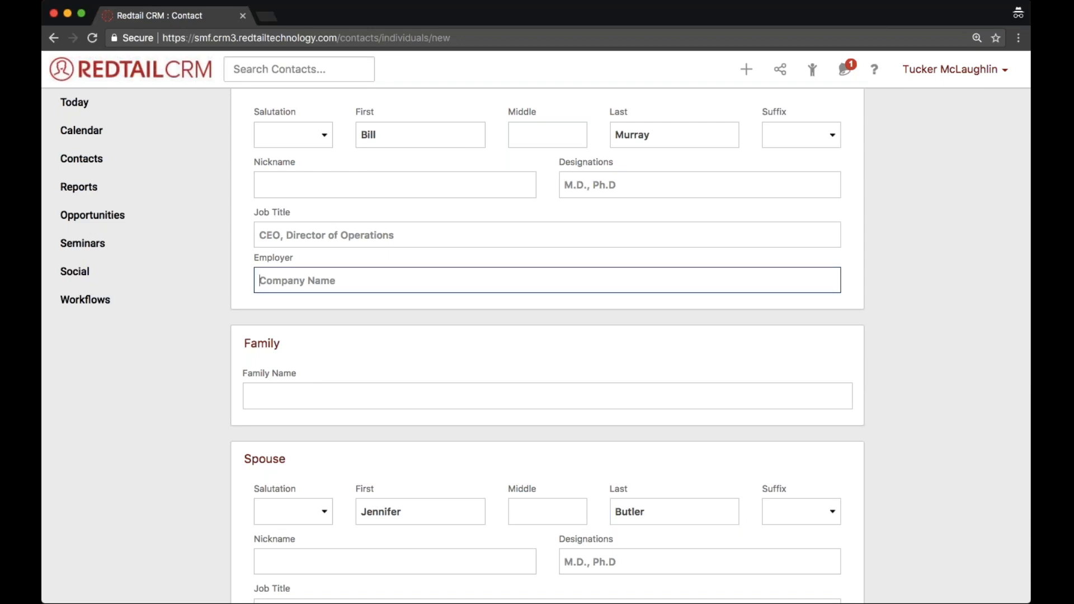
text(Hollywood)
scroll(547, 336, down, 3)
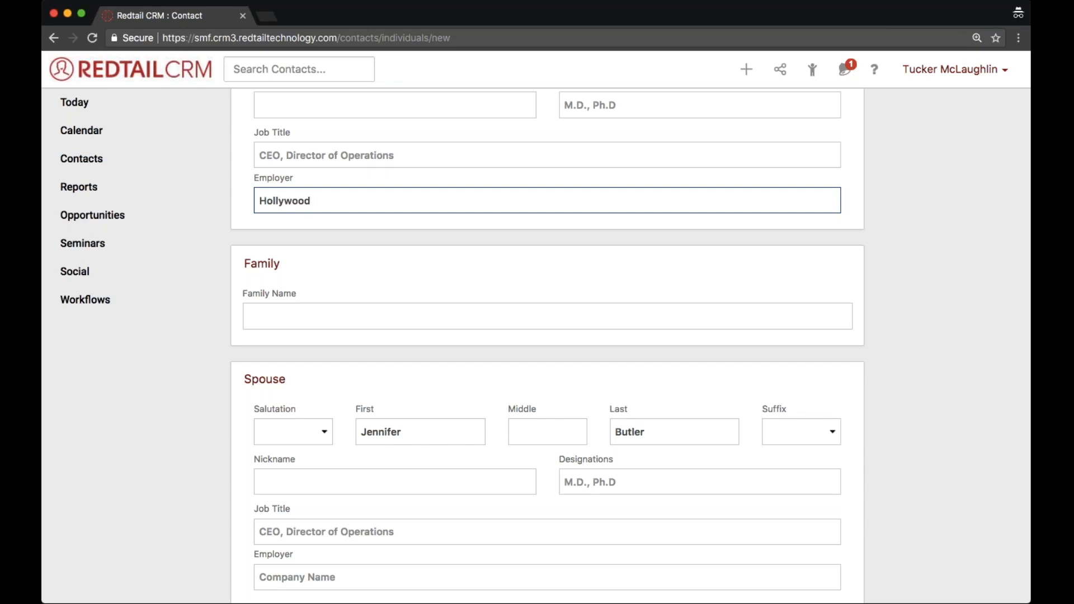
scroll(547, 347, down, 3)
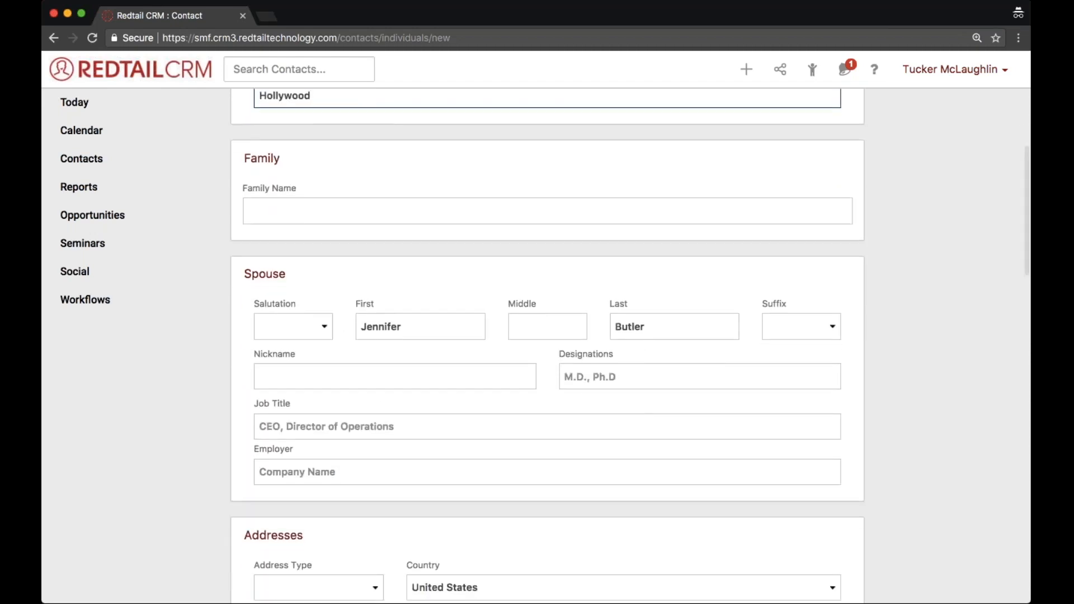
click(309, 475)
text(Redtail Technology)
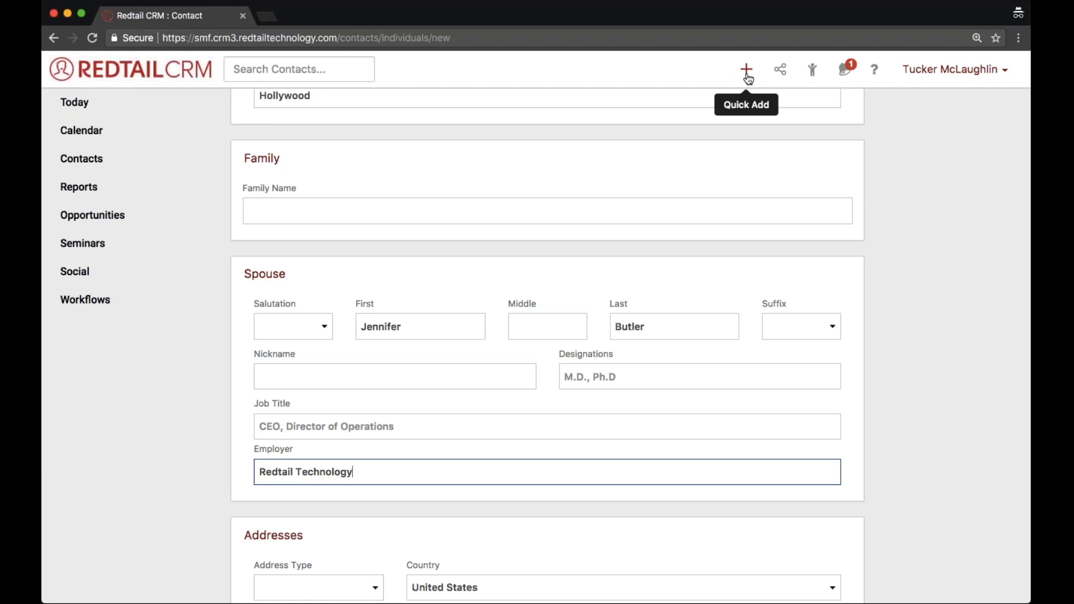
Clear the employer entries of both the individual and the spouse, and save the new contact.
drag(374, 473, 263, 474)
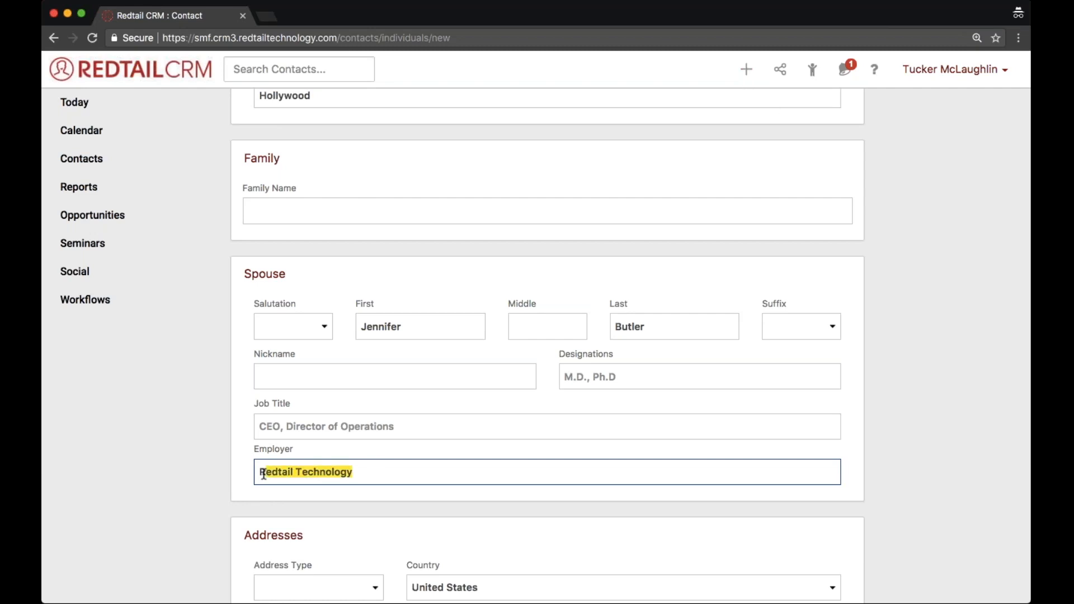
key(BackSpace)
key(BackSpace)
scroll(344, 488, up, 4)
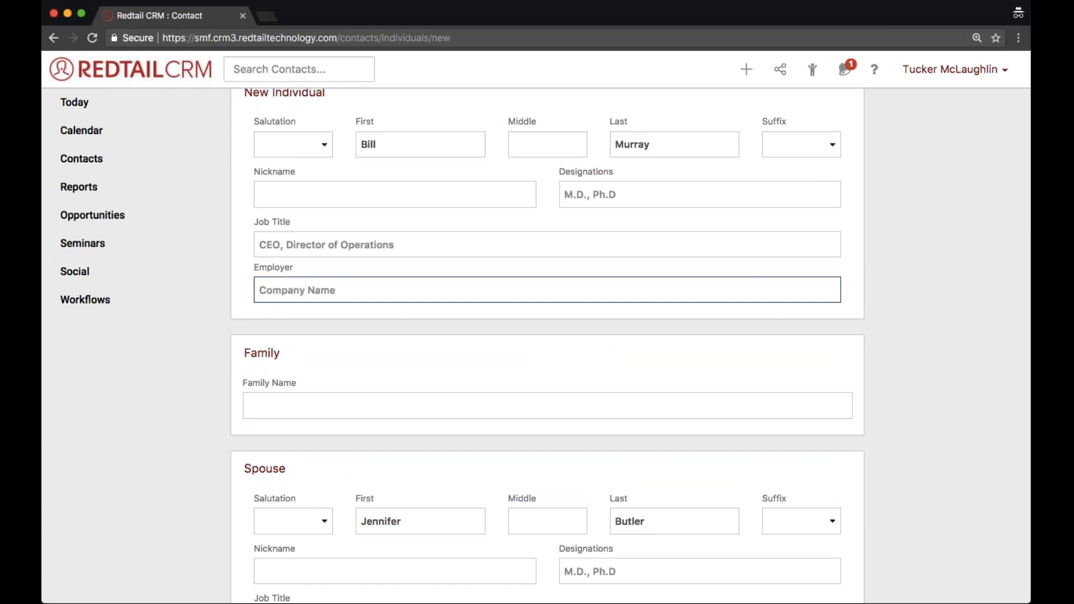
scroll(436, 196, down, 15)
click(271, 530)
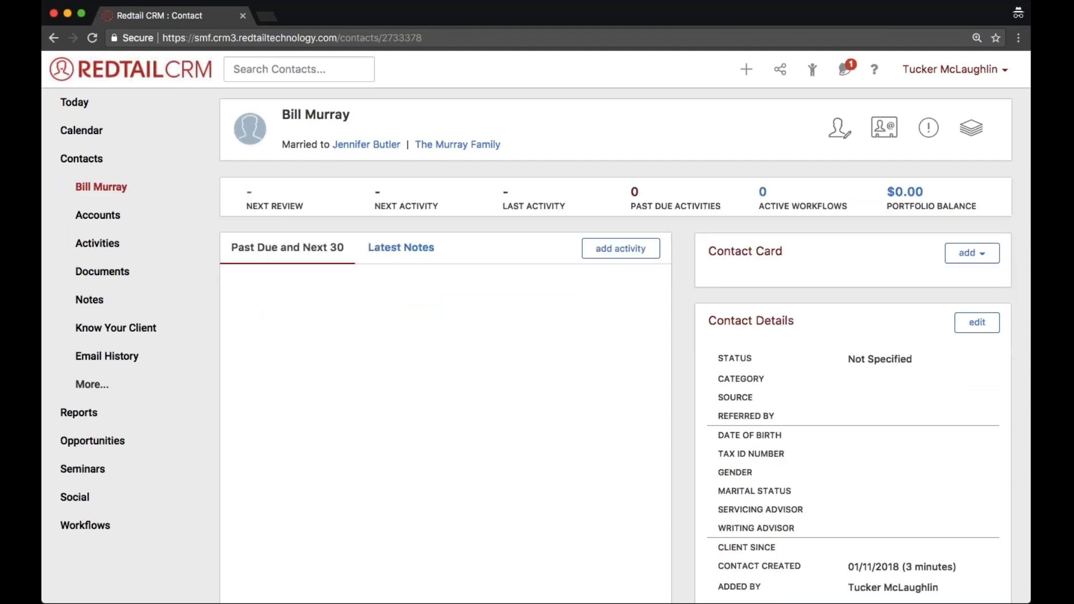
Open the spouse's contact record from the saved contact and go to their shared family page.
click(349, 146)
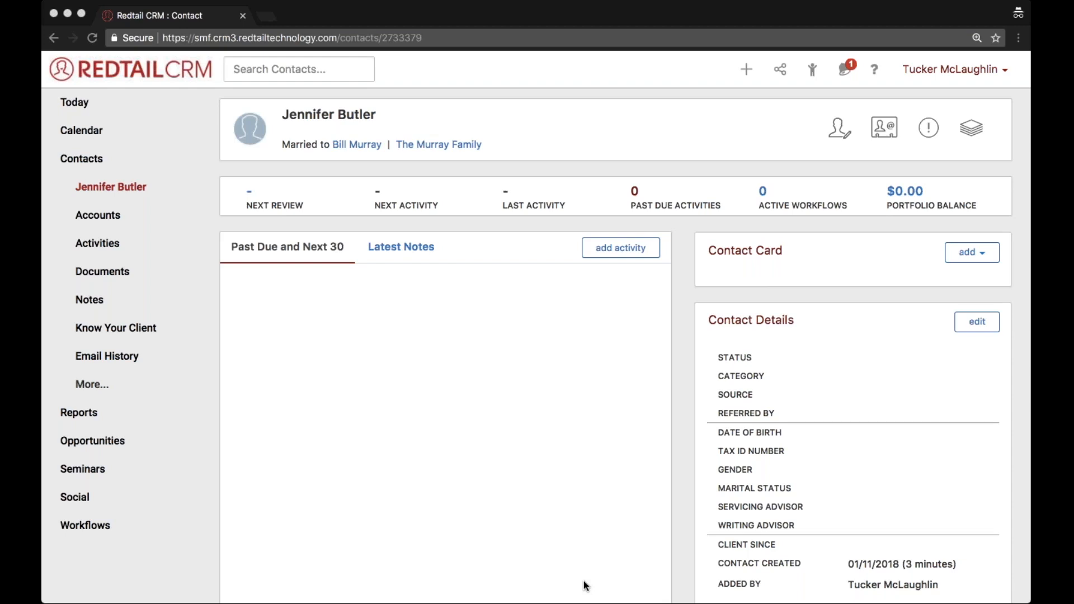
click(417, 146)
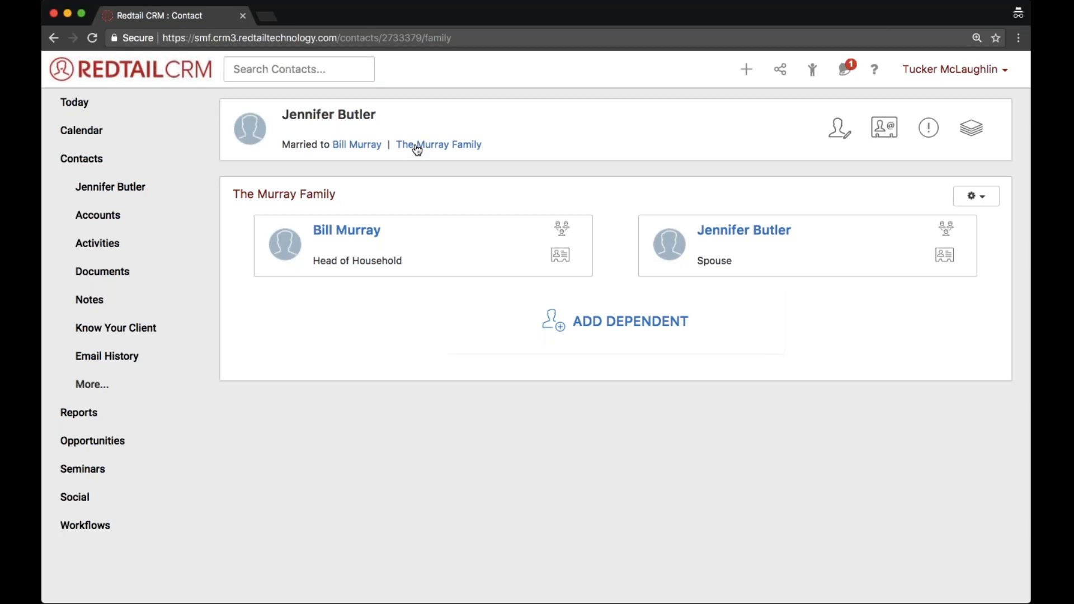
drag(344, 195, 233, 188)
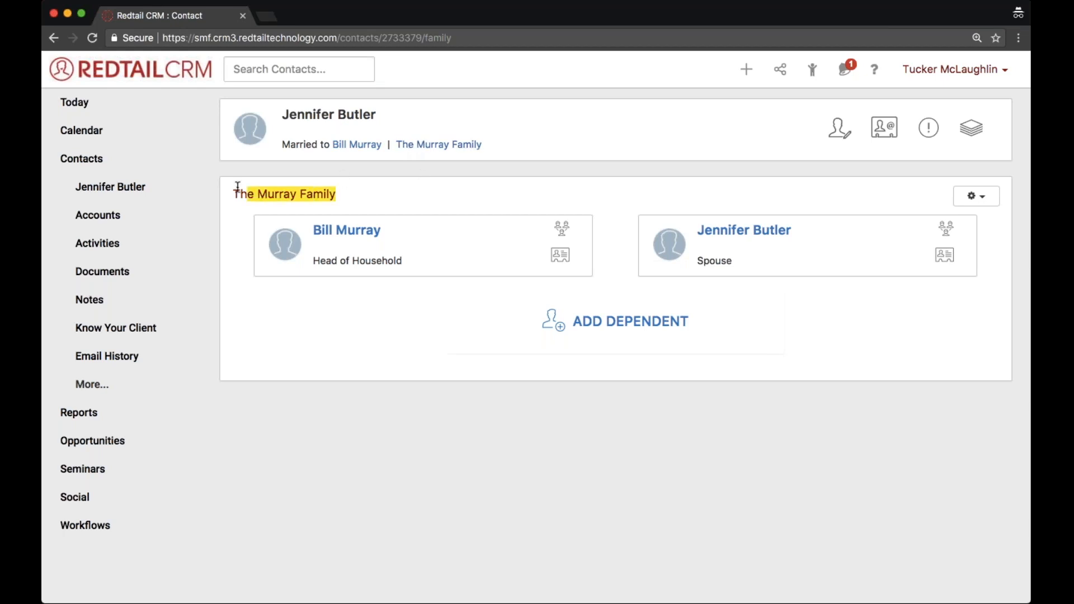
click(440, 146)
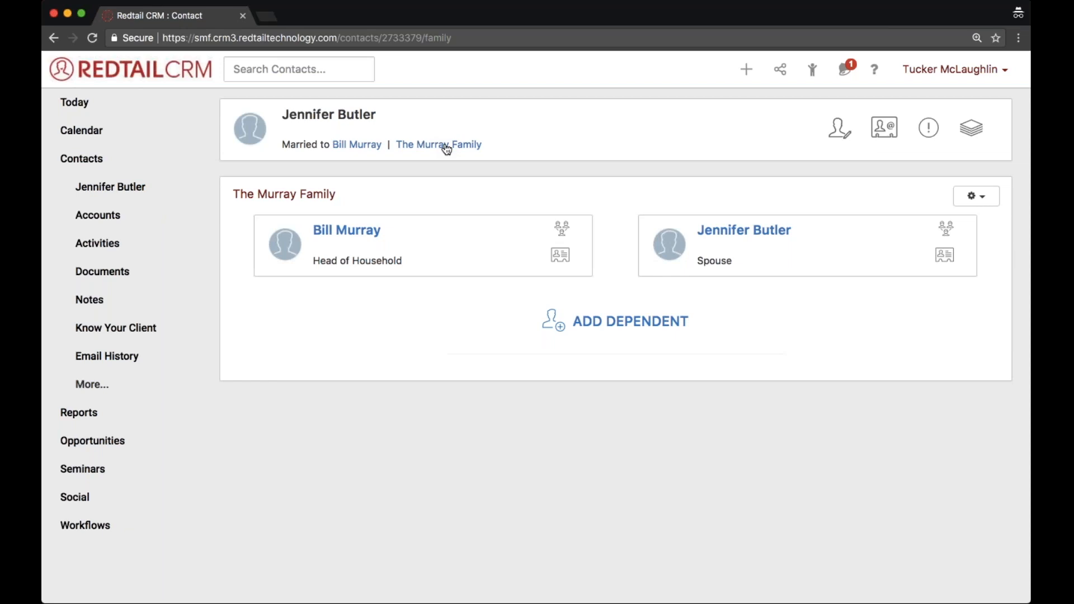
Add a dependent to the family as a new contact, entering the dependent's full name with the relationship Child.
click(616, 323)
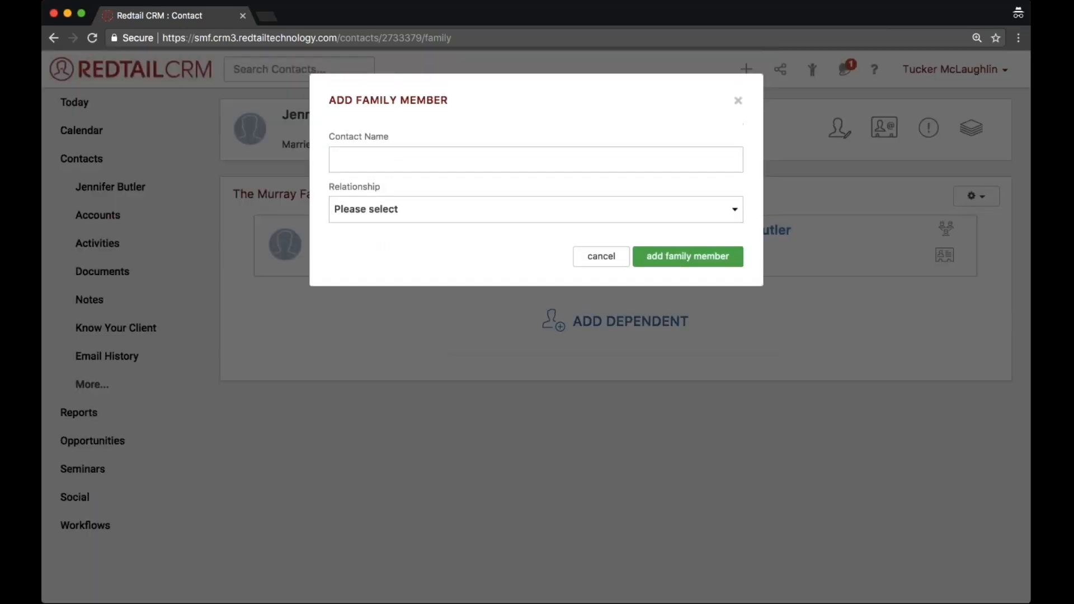
click(536, 160)
text(Luke Murray)
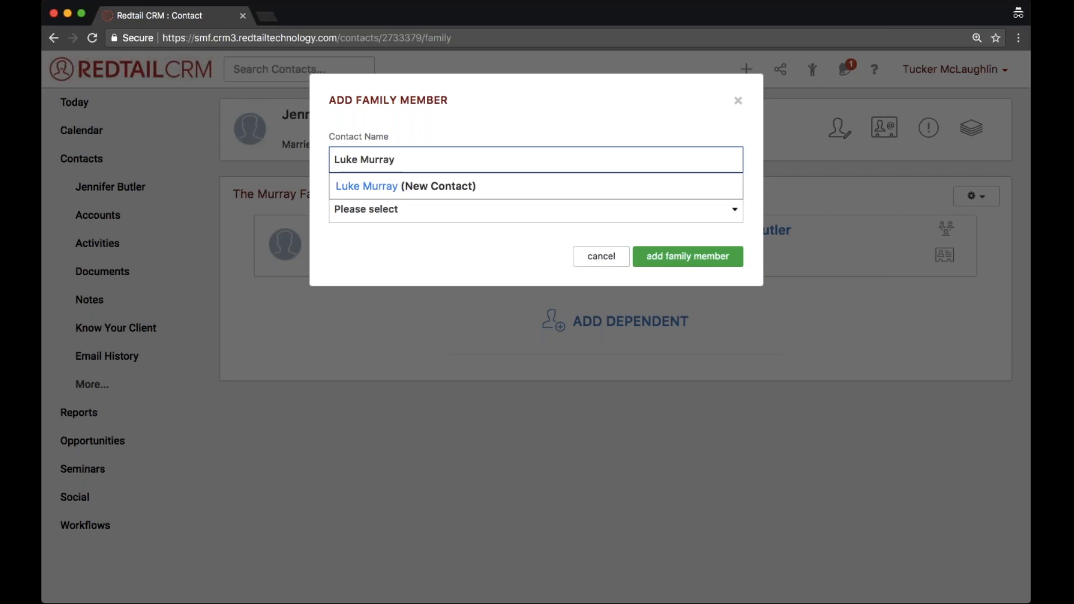
key(Down)
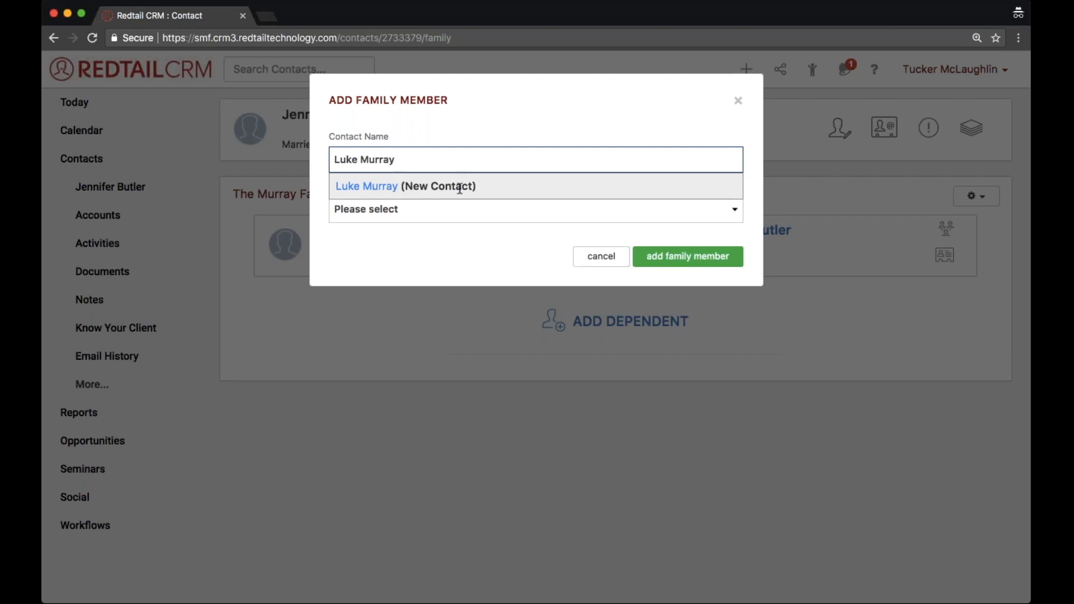
drag(470, 186, 404, 186)
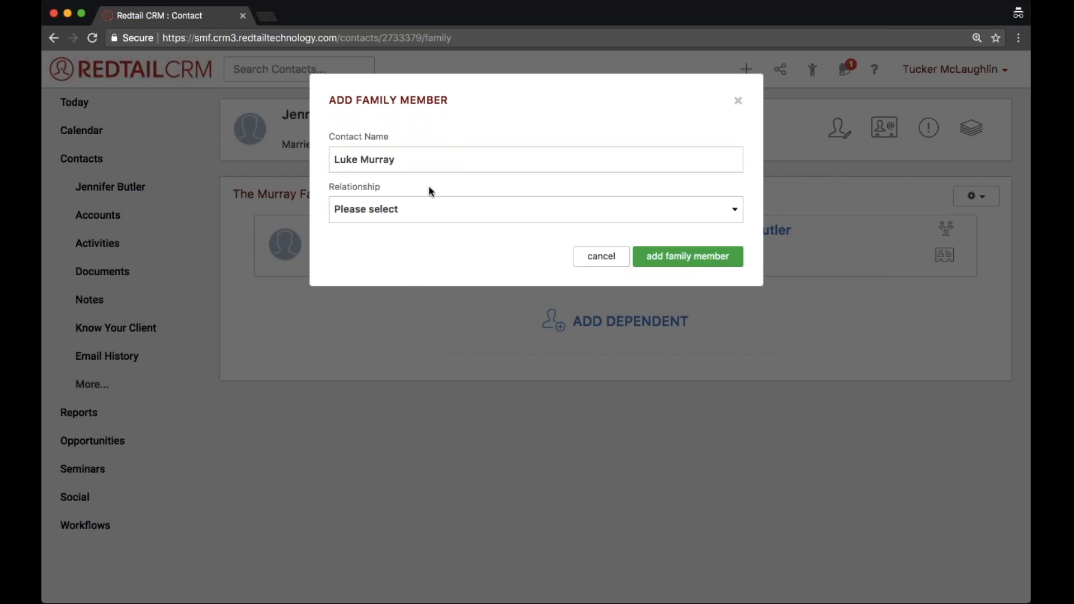
click(440, 214)
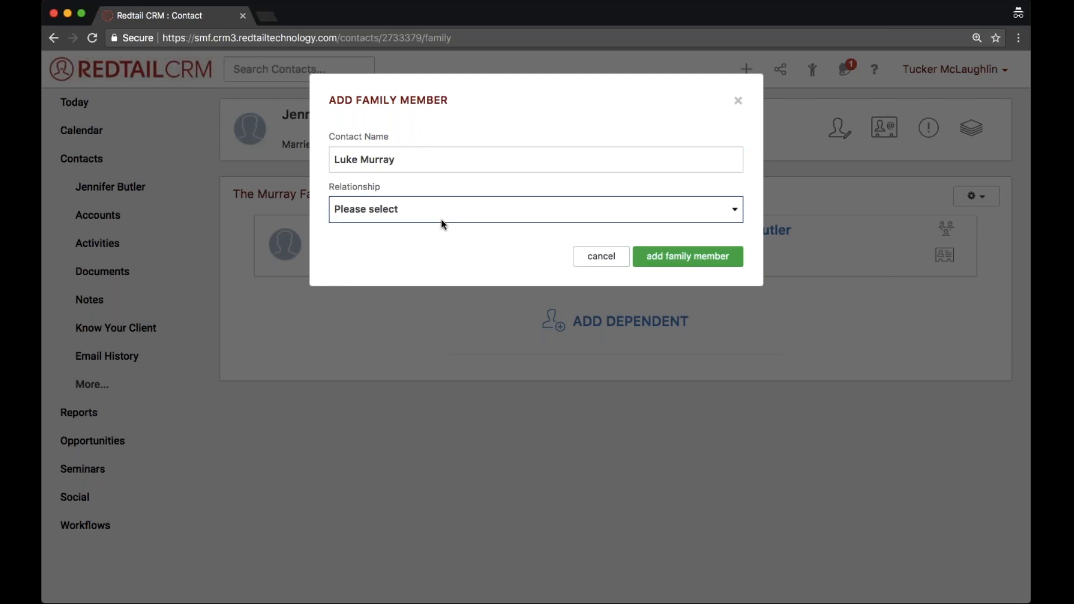
click(441, 222)
click(674, 262)
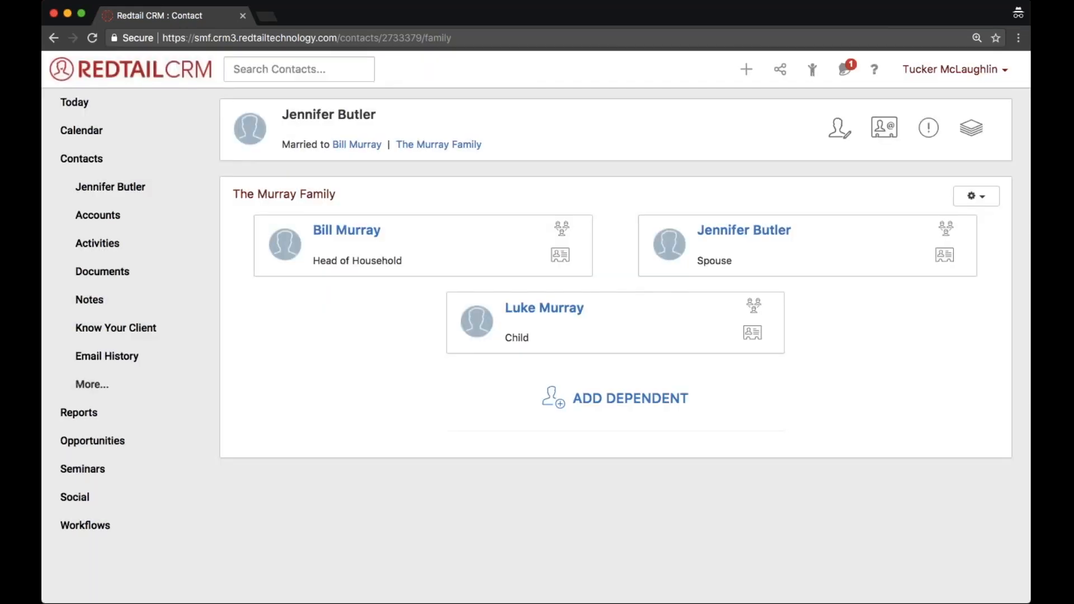
View the child's contact record and return to the family page from it.
click(547, 311)
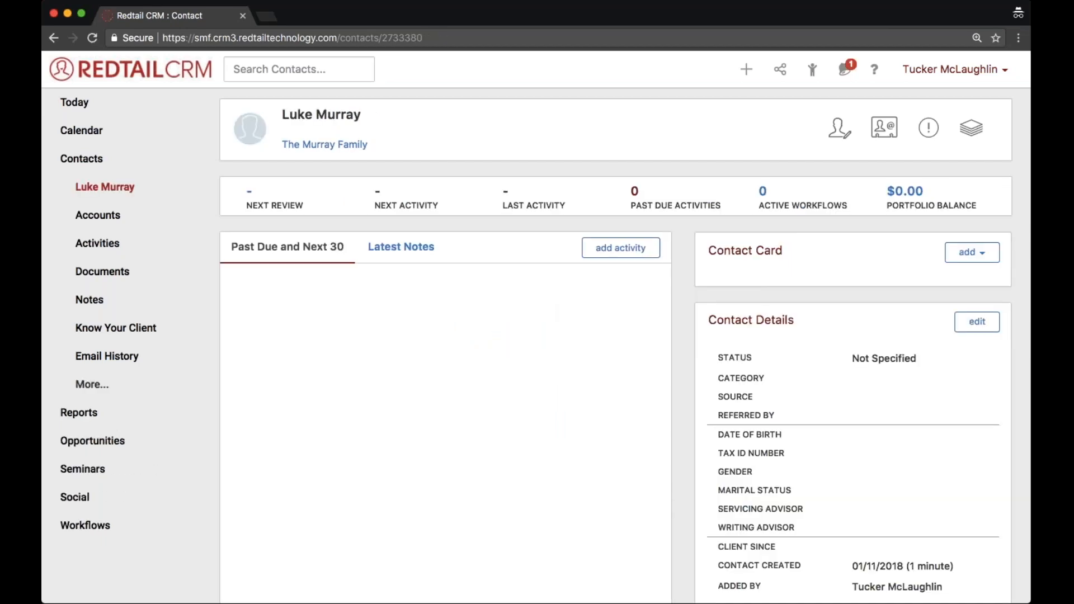
click(314, 147)
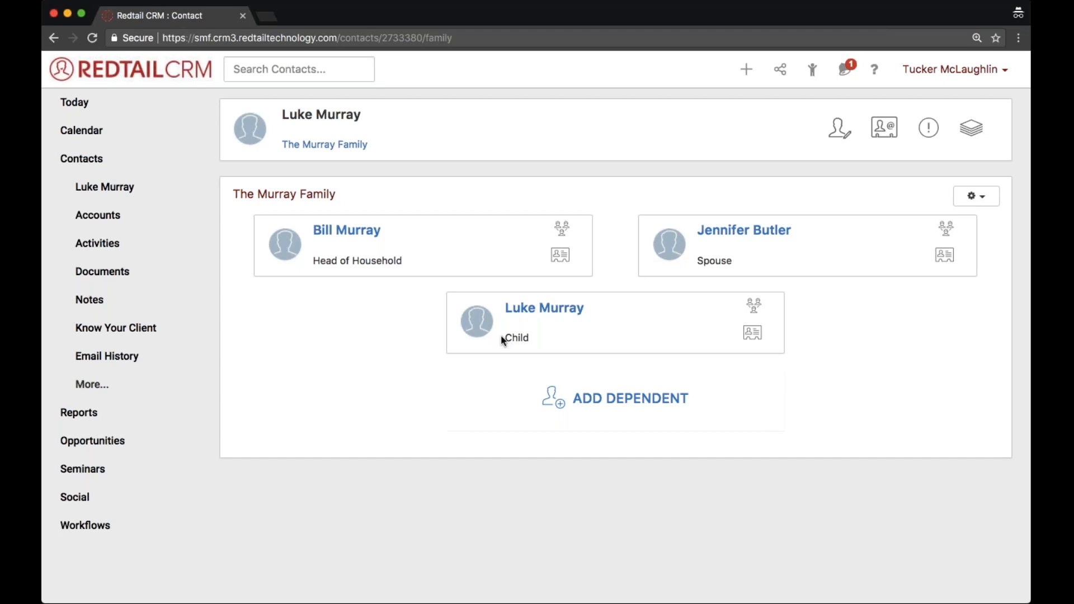
Add a second dependent to the family as a new contact, entering the dependent's full name with the relationship Child.
click(351, 147)
click(675, 398)
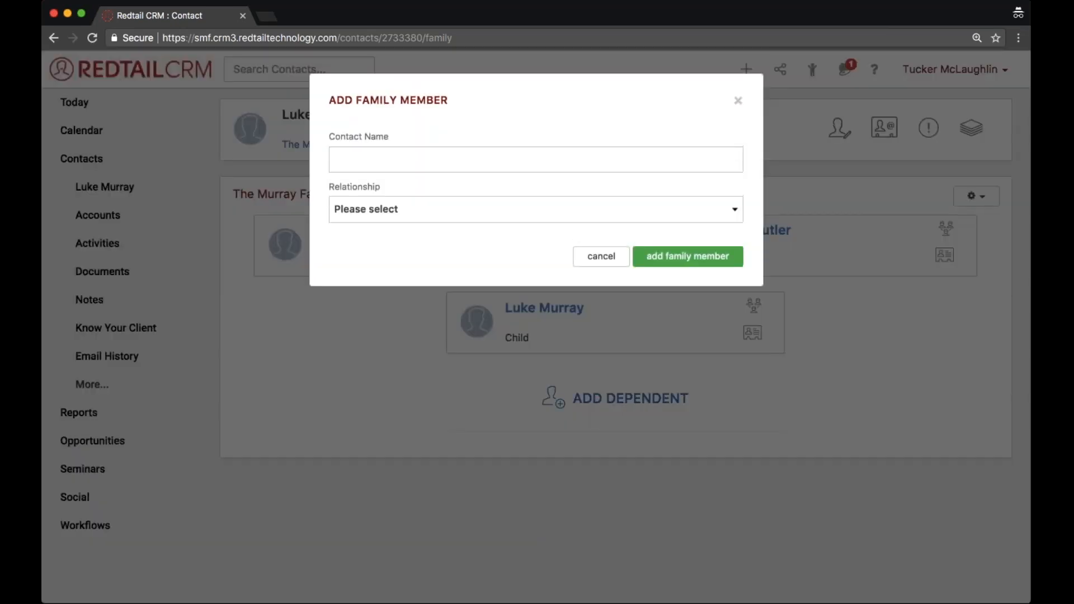
click(540, 161)
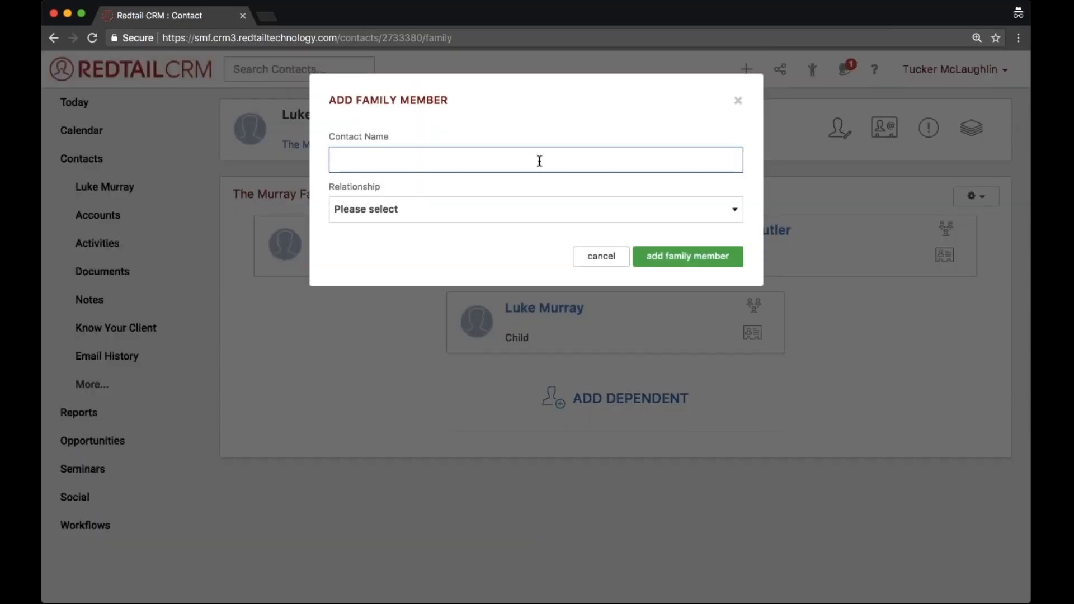
text(Cooper Murray)
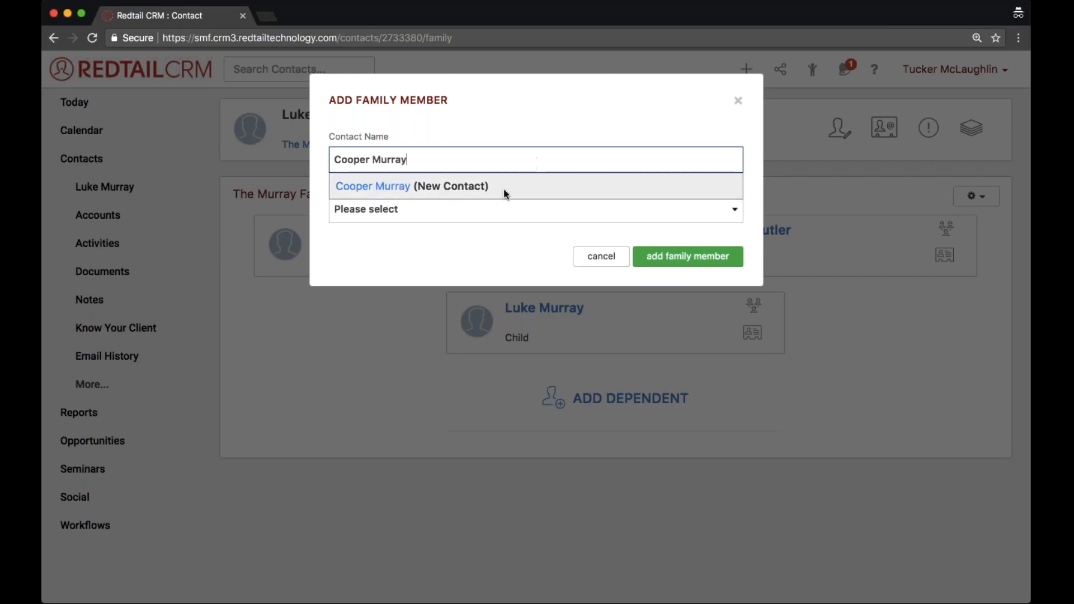
click(453, 186)
click(453, 210)
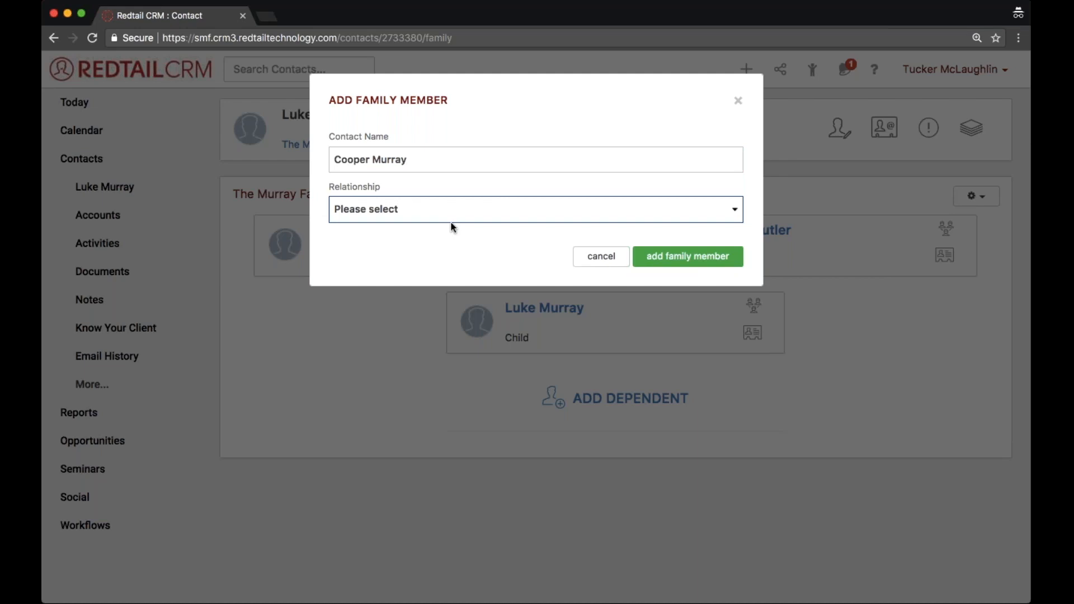
click(451, 225)
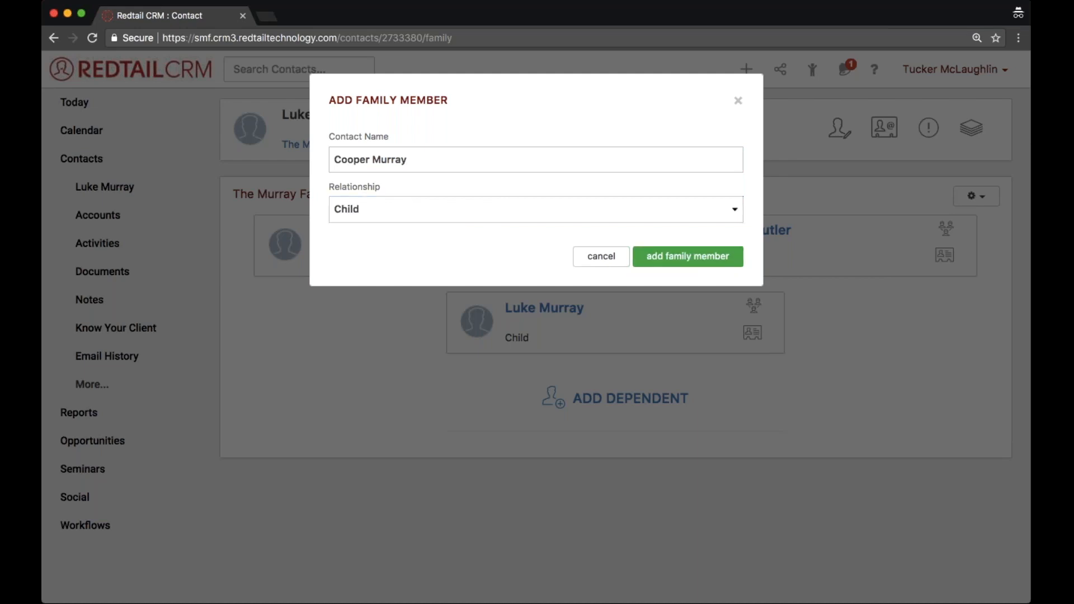
click(691, 257)
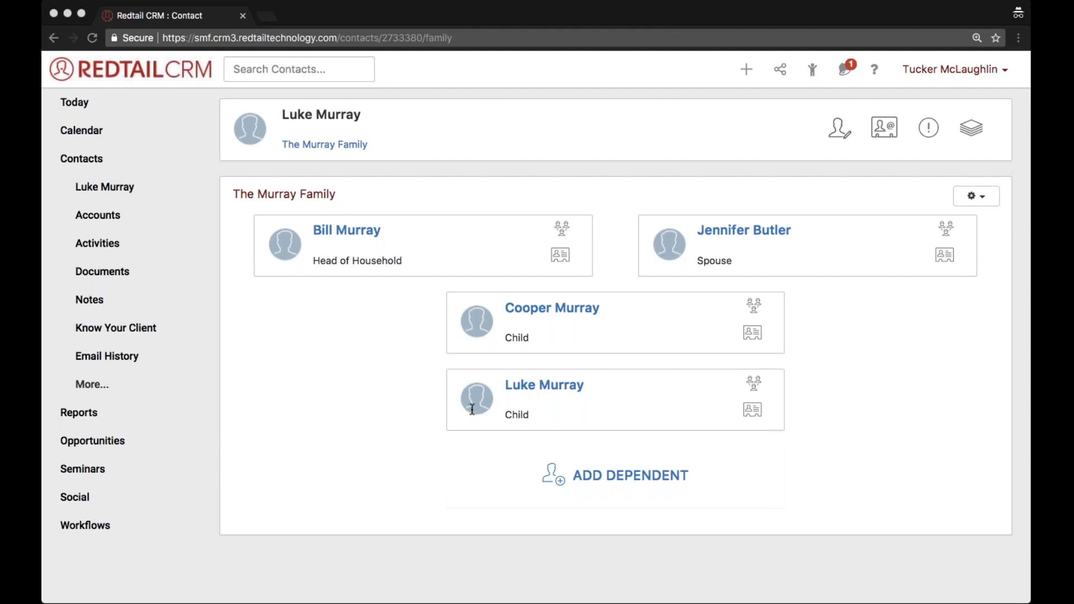
Start a calendar activity on Friday 01/12/2018 from 10:00am to 11:00am, entering a full name as a new contact.
click(73, 103)
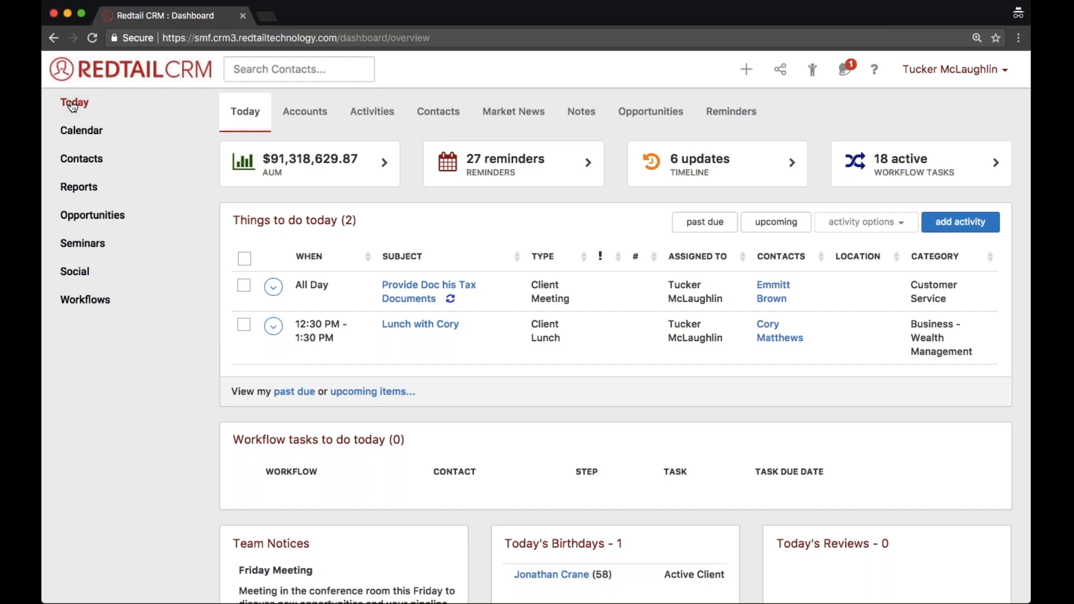
click(125, 148)
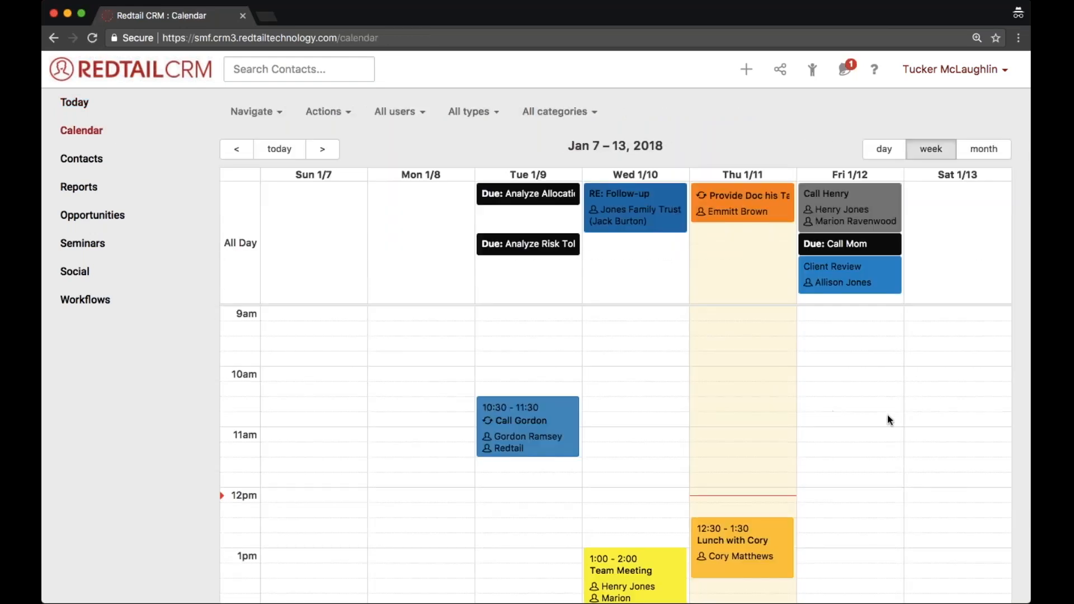
scroll(889, 420, down, 1)
click(861, 343)
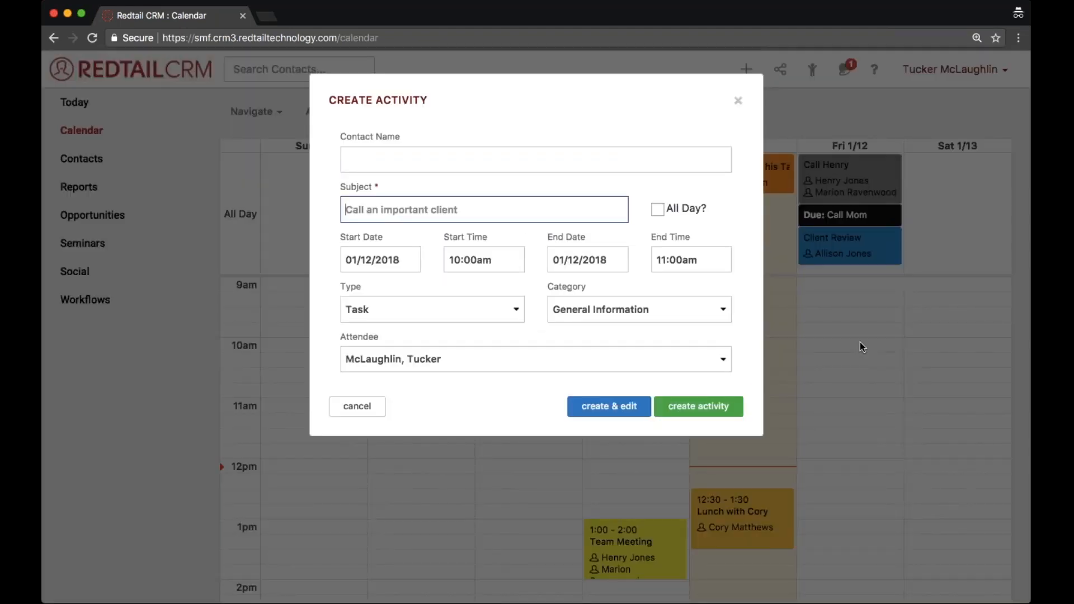
key(shift+Tab)
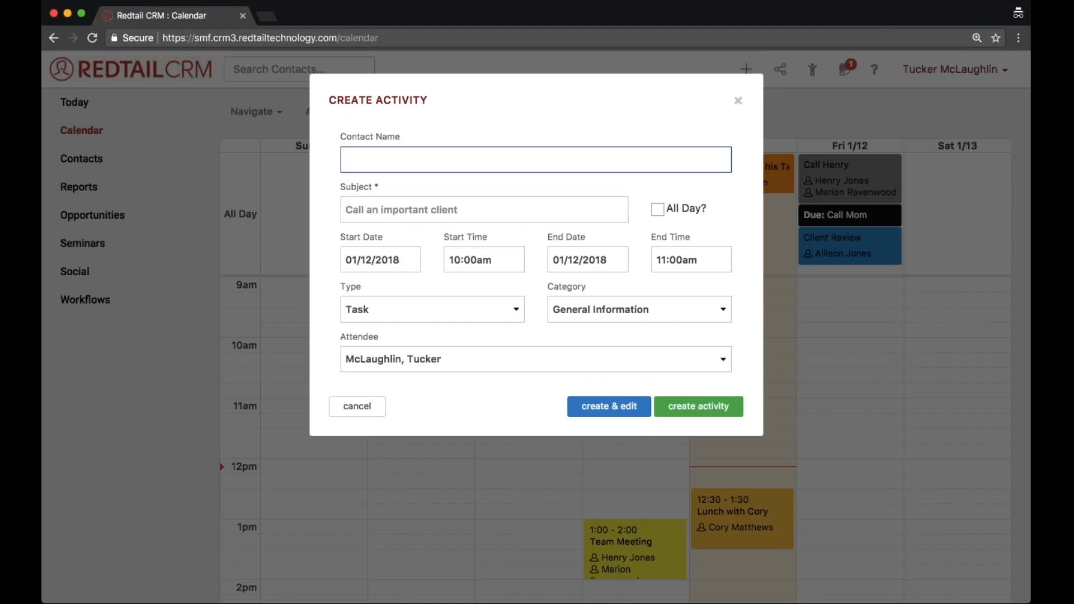
text(Homer)
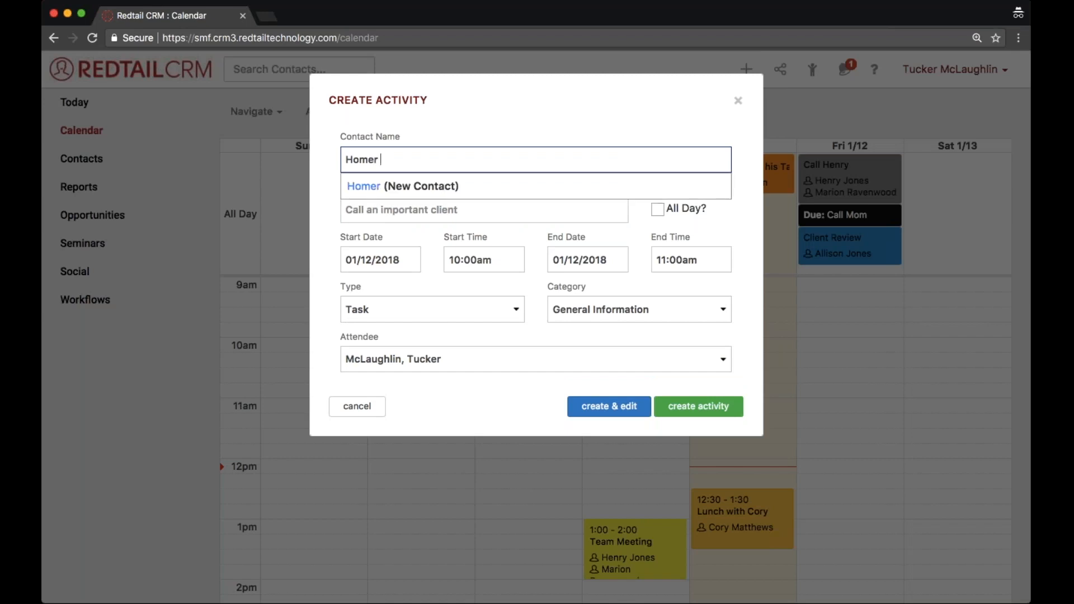
text( Murray)
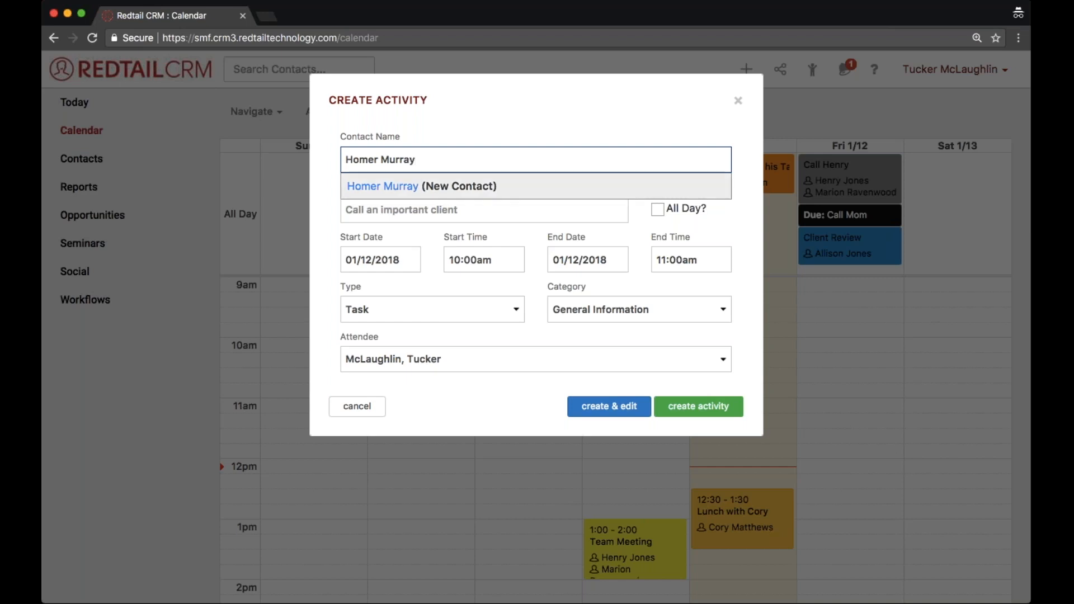
drag(493, 186, 429, 185)
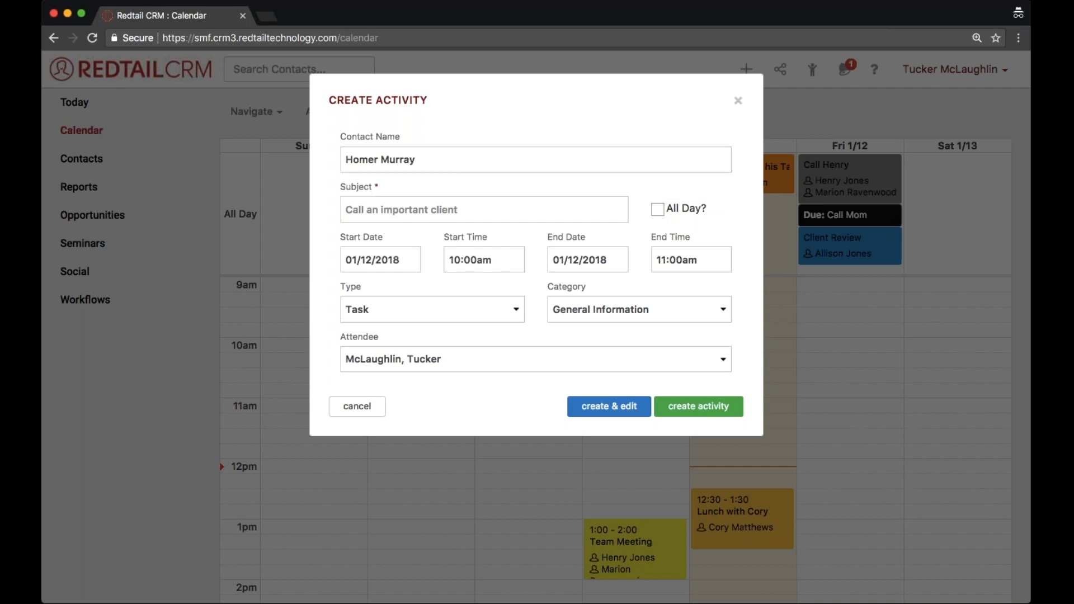
Enter a subject about calling the new contact by first name, and create the activity.
click(429, 186)
text(Call Hom)
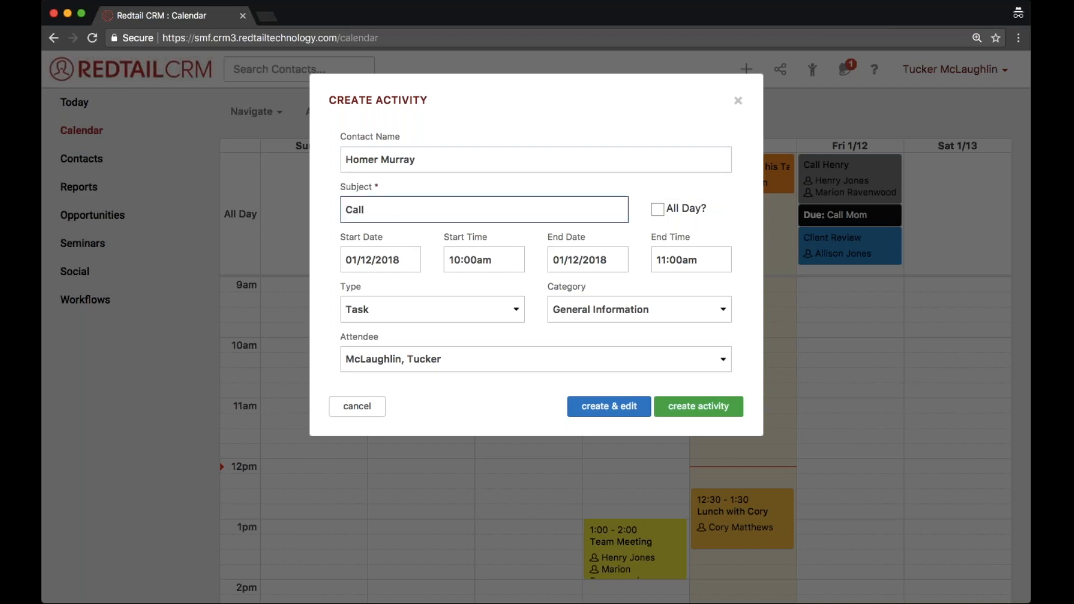
text(er)
click(665, 406)
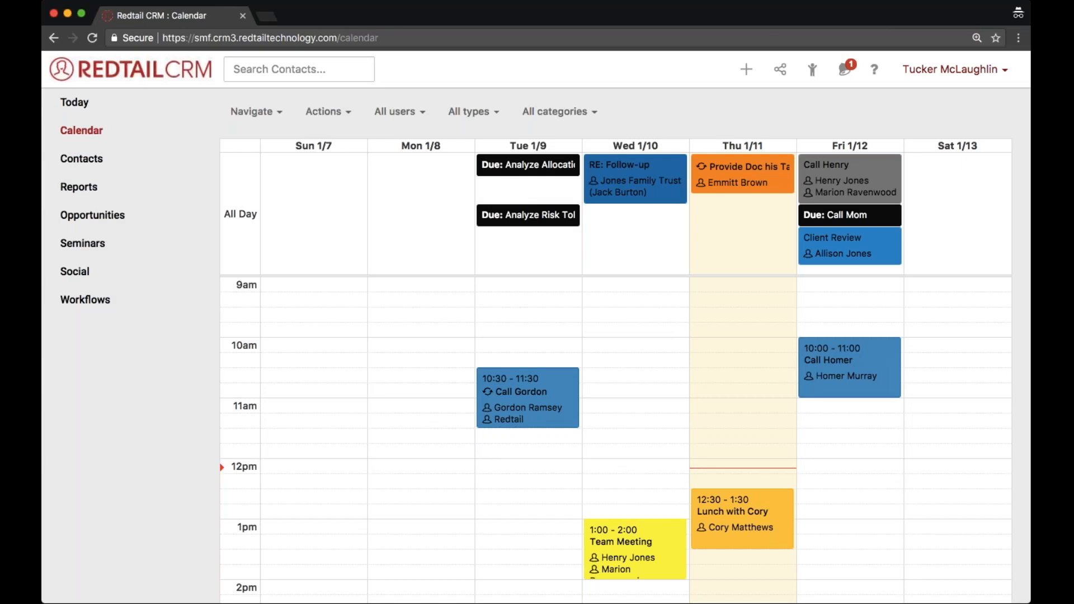
Open the new contact's record from the calendar activity, create a family named with the contact's full name, and open its family page.
click(848, 378)
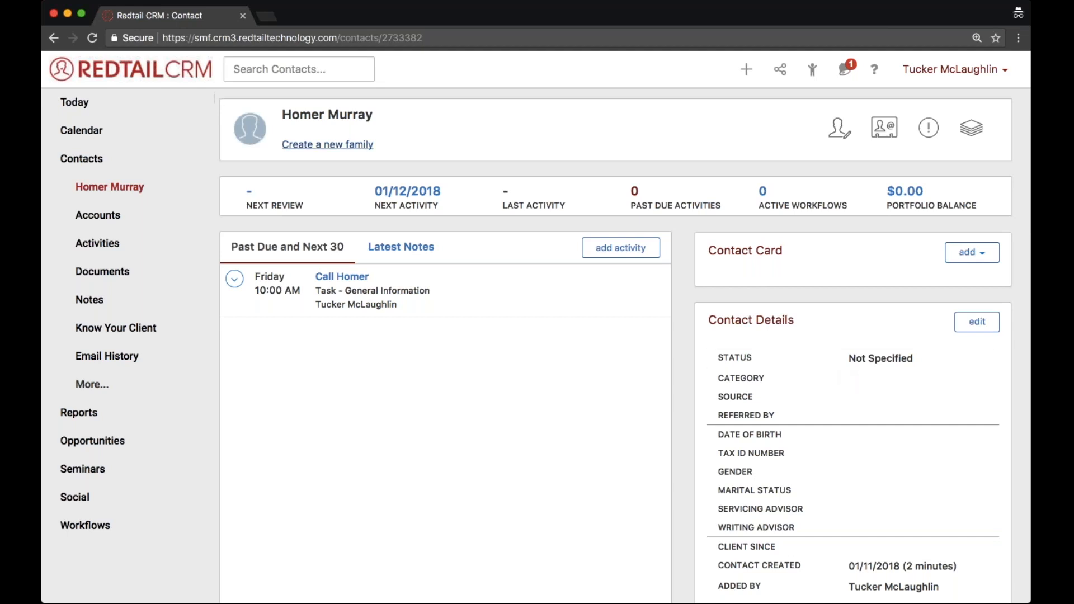
click(336, 146)
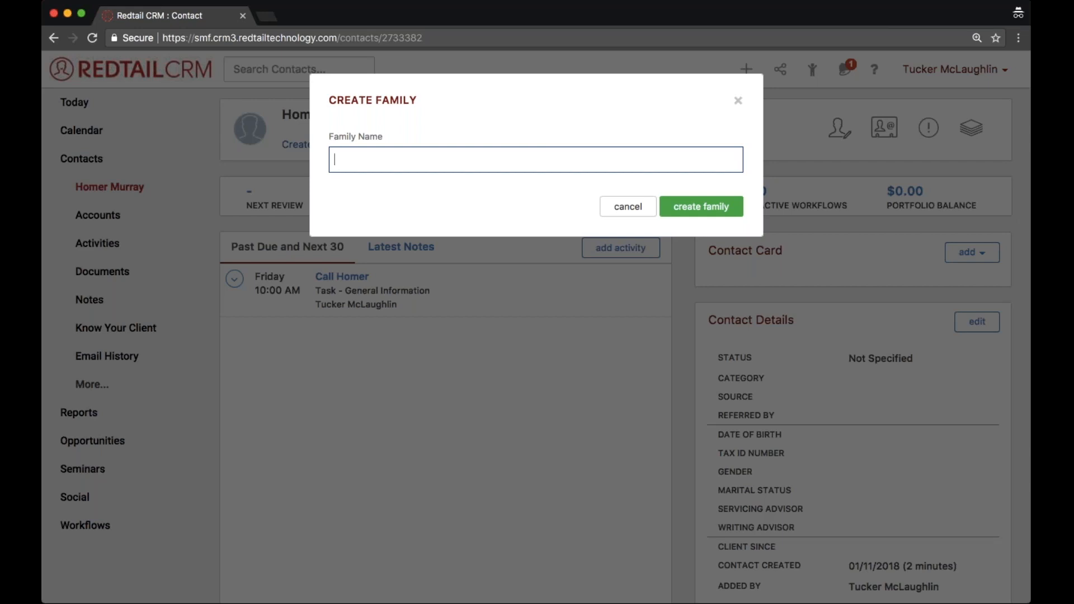
text(Homer Murray)
click(673, 210)
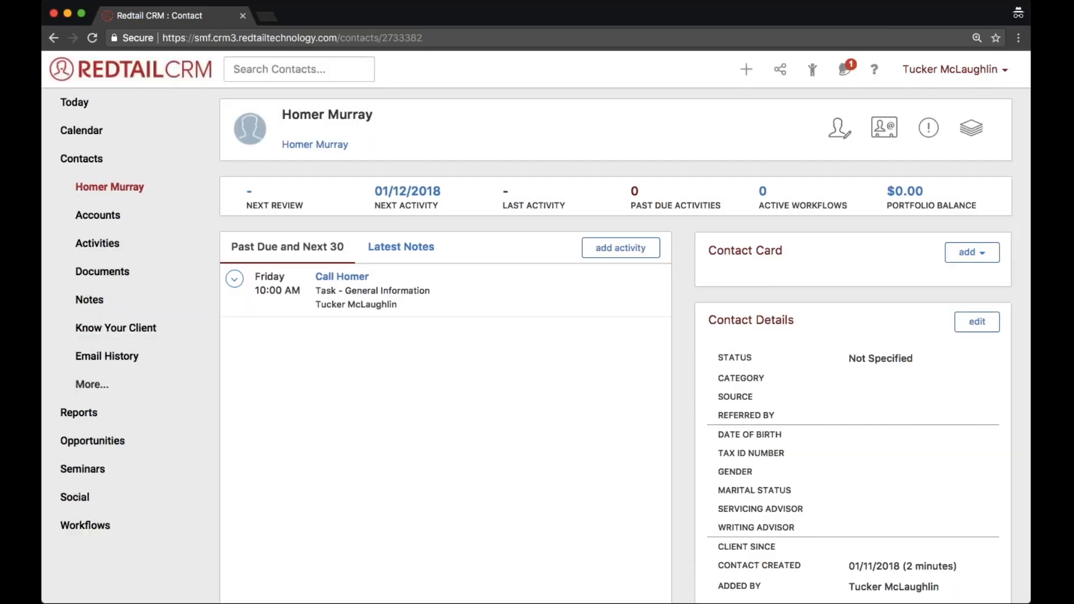
click(341, 148)
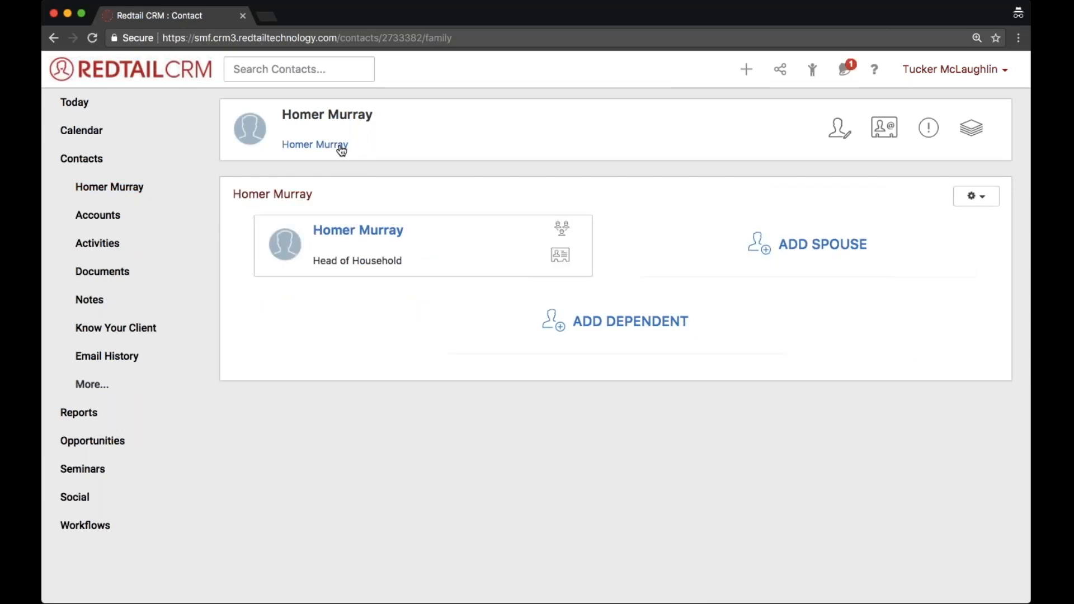
Check the Add Dependent form on the family page of the recently viewed head of household, and return to the new contact's family page.
click(821, 71)
click(353, 320)
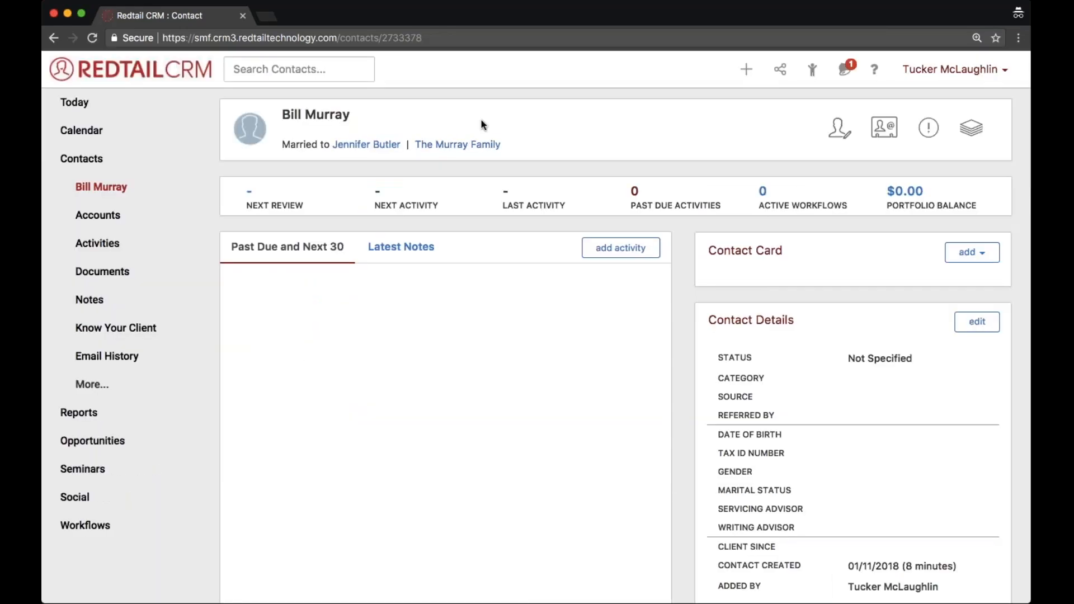
click(474, 146)
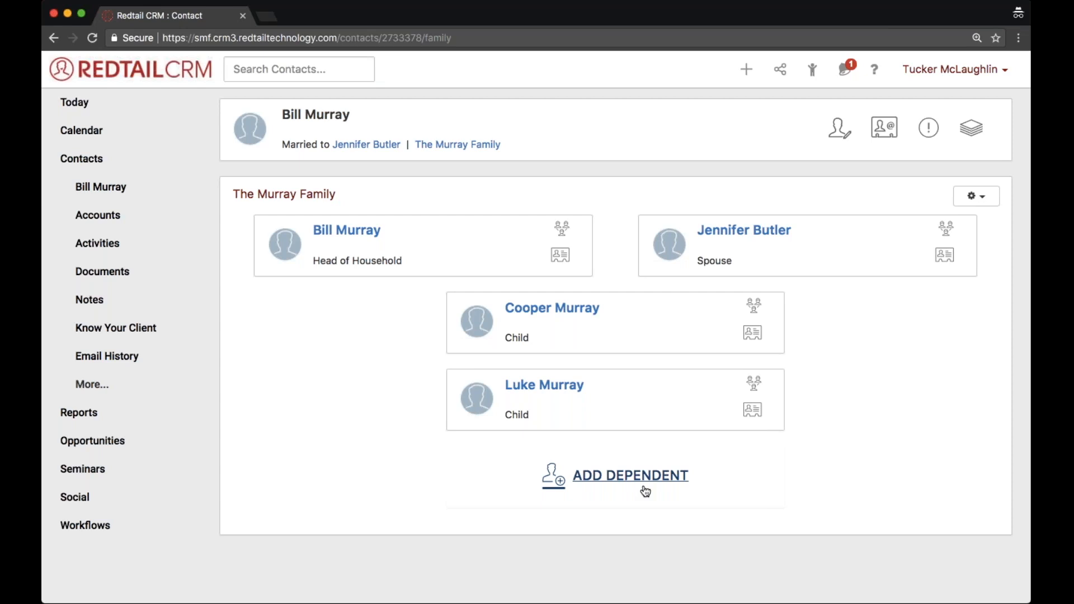
click(606, 480)
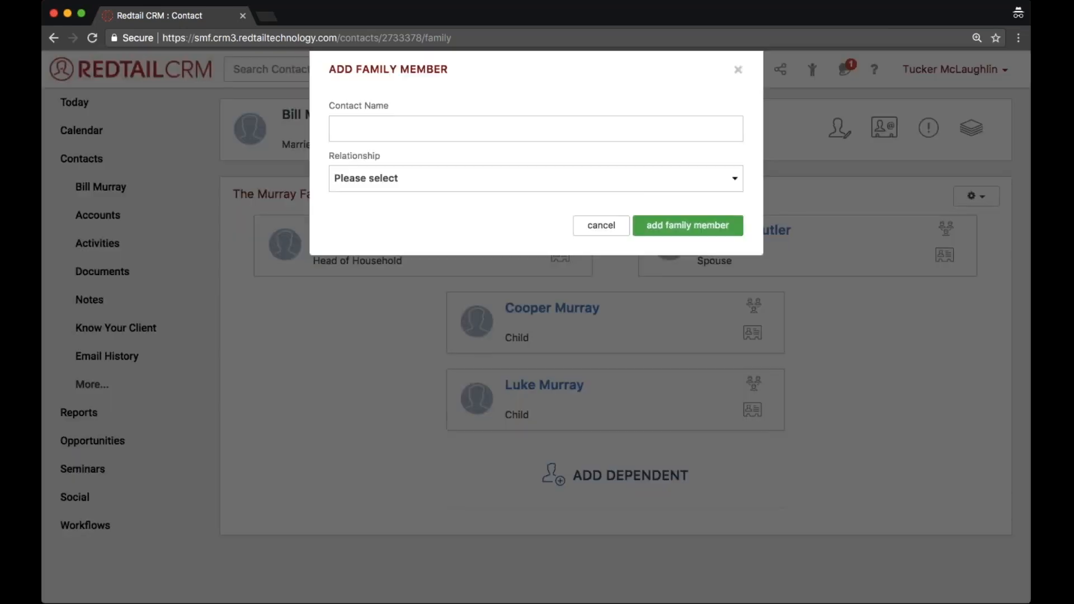
click(616, 257)
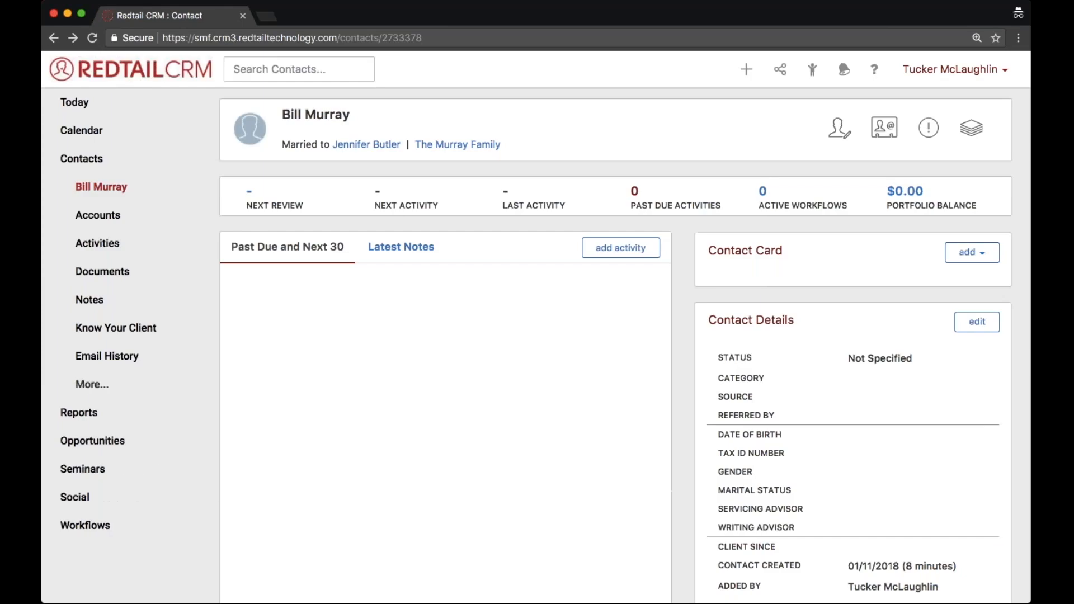
scroll(512, 189, left, 5)
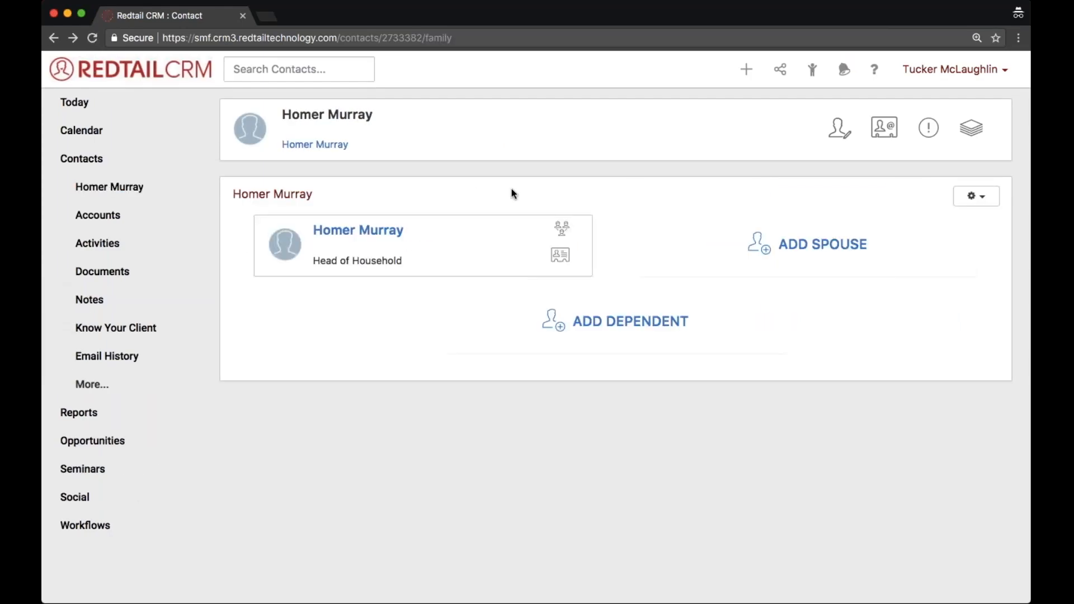
Look over the new contact's record and family page, and view the contact's Memberships.
click(125, 197)
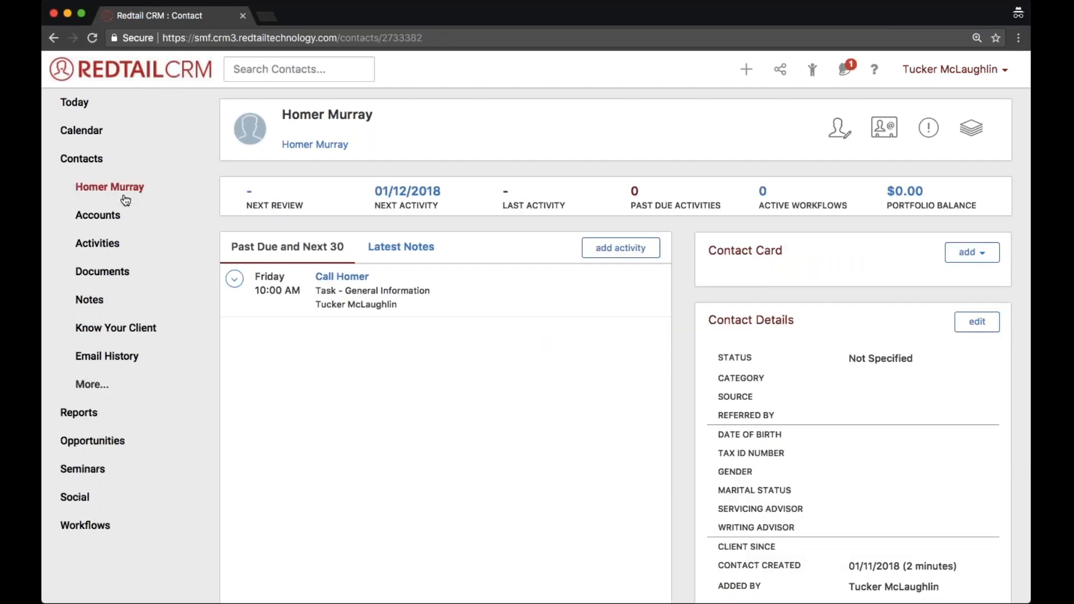
drag(356, 146, 281, 147)
click(352, 145)
click(337, 146)
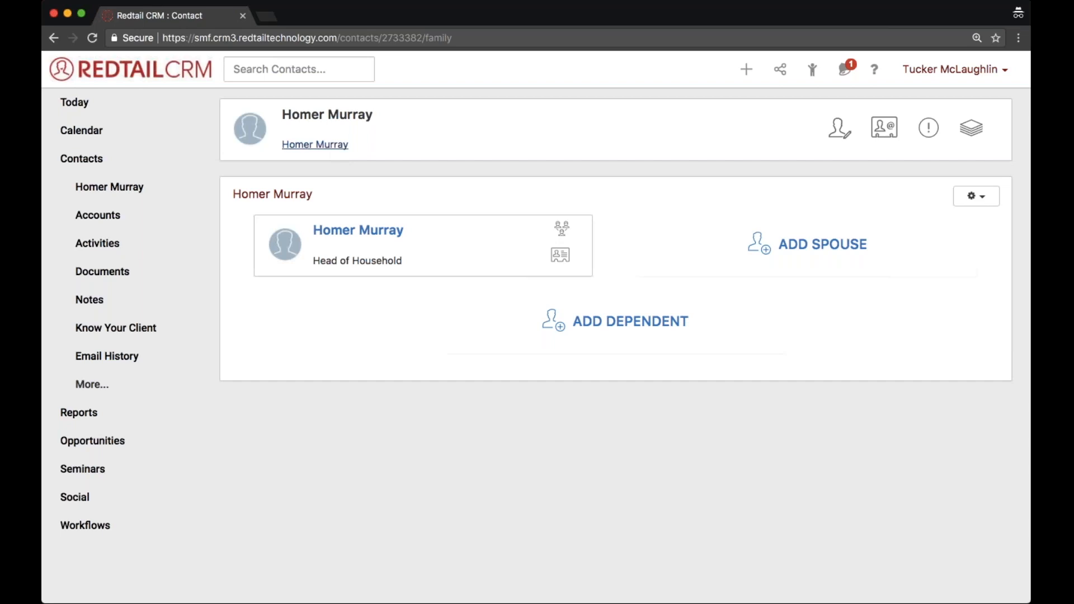
click(92, 384)
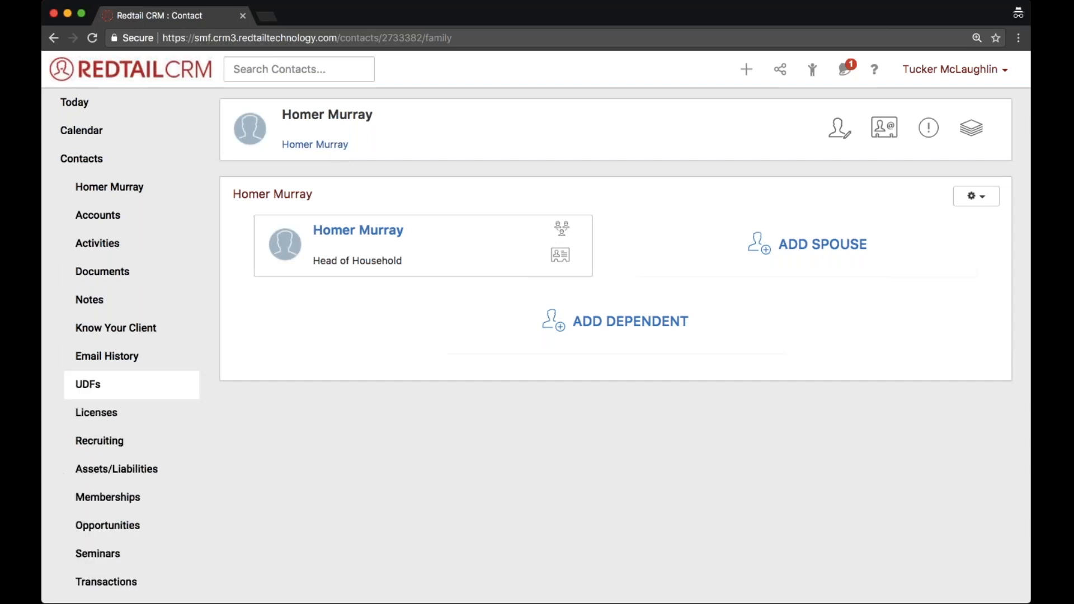
click(111, 504)
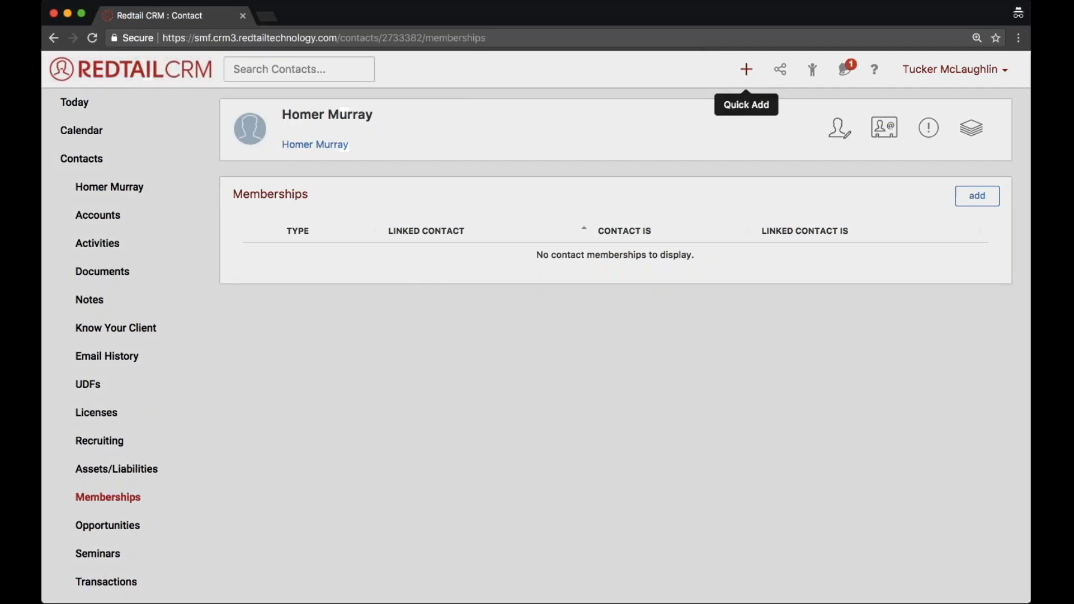
Start another activity with a different full name as a new contact, and cancel it without creating the activity.
click(747, 69)
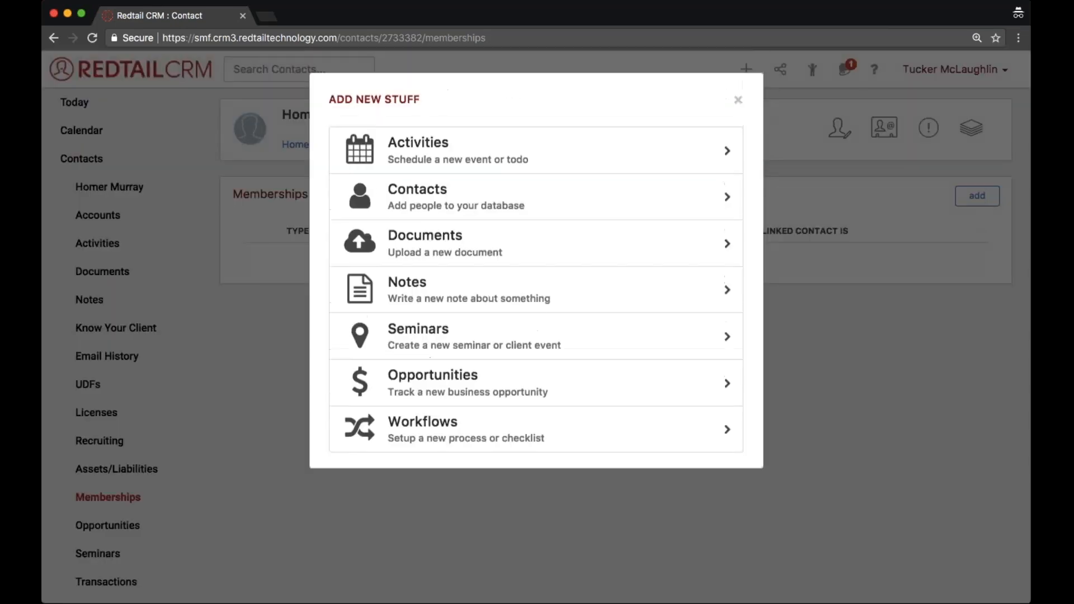
click(546, 150)
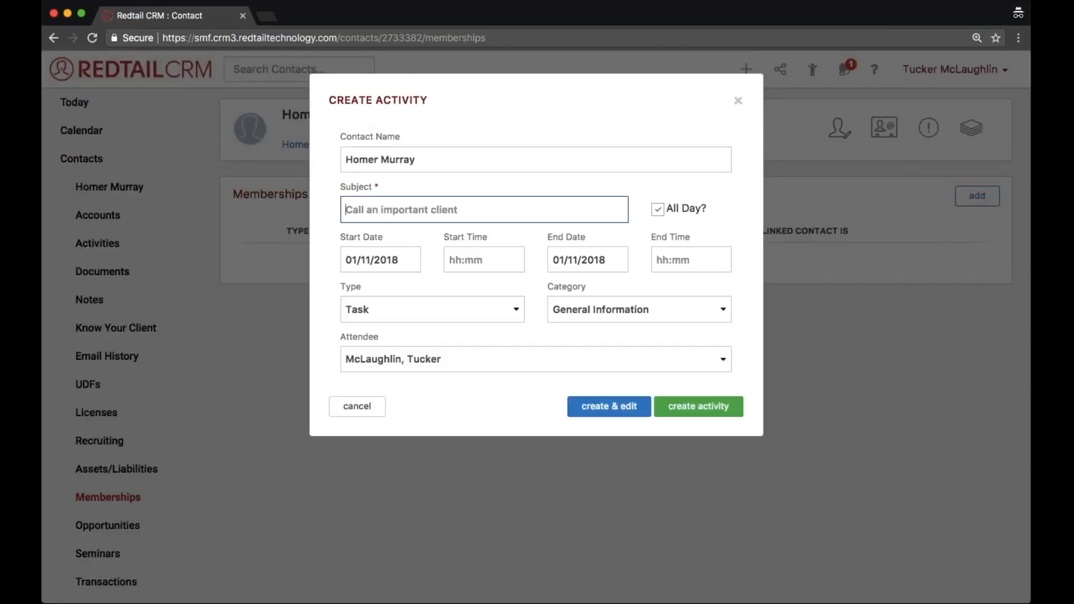
click(436, 166)
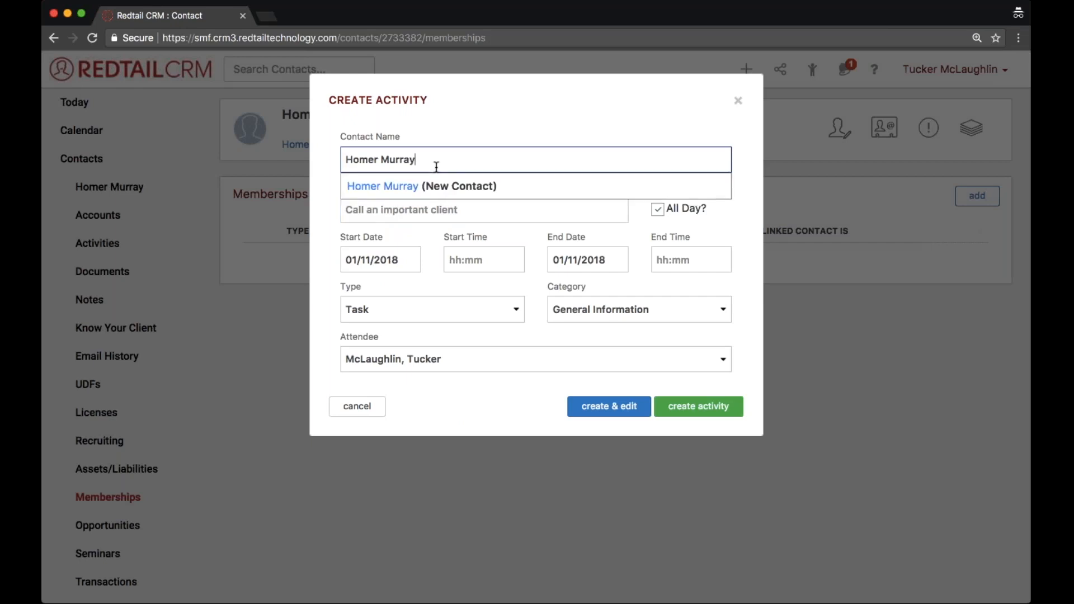
key(BackSpace)
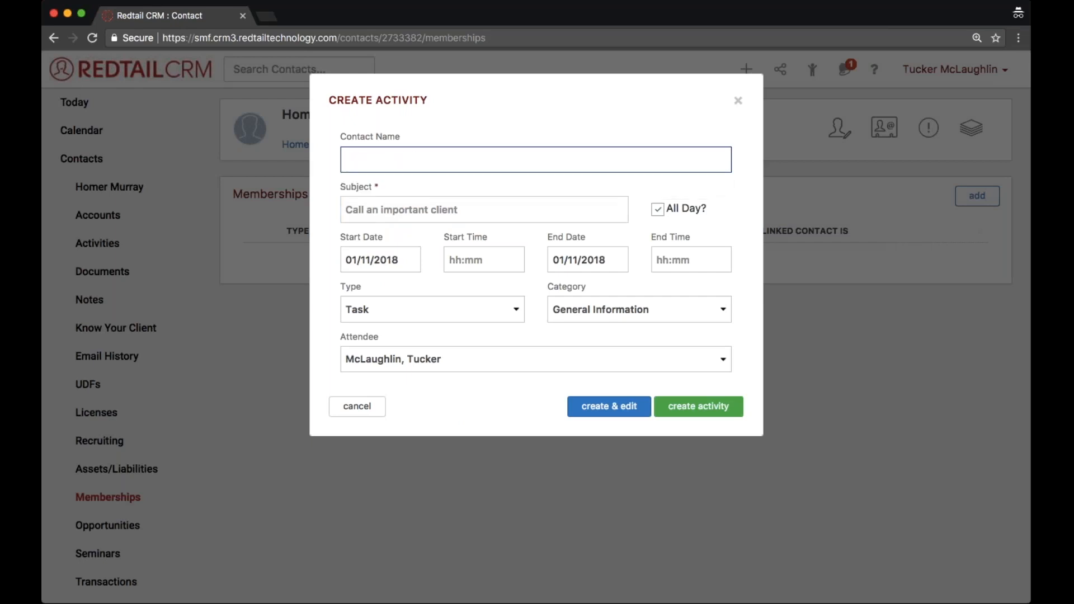
text(Fred Murray)
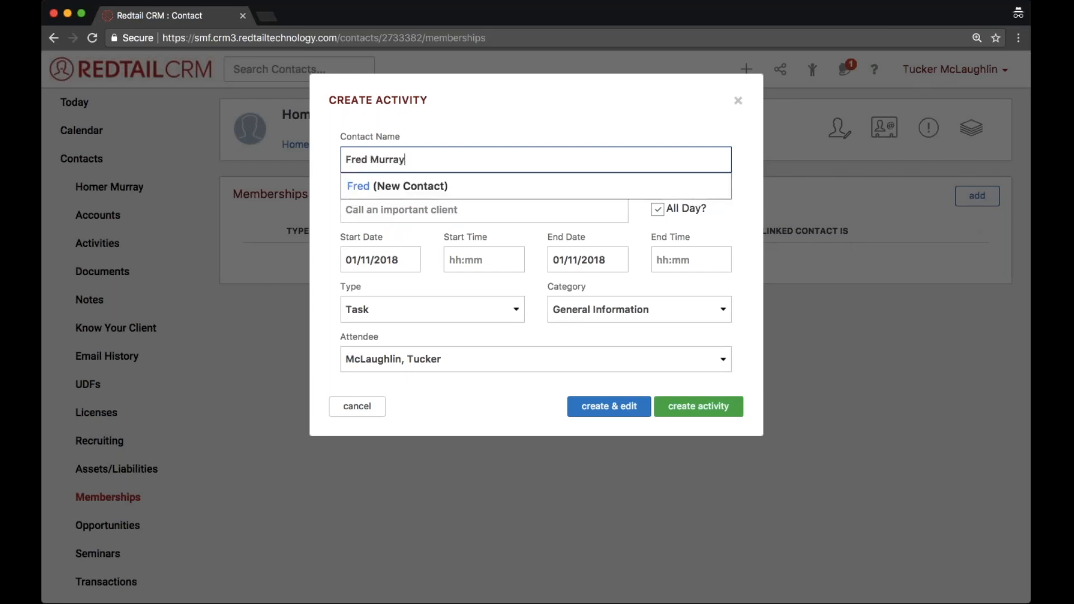
click(399, 193)
drag(420, 160, 342, 160)
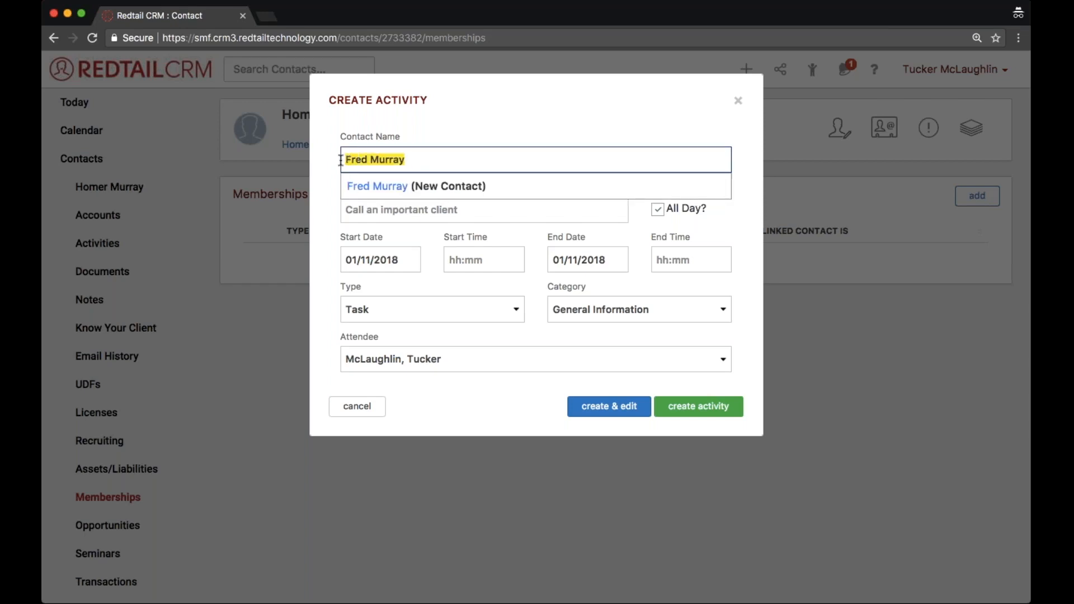
click(357, 406)
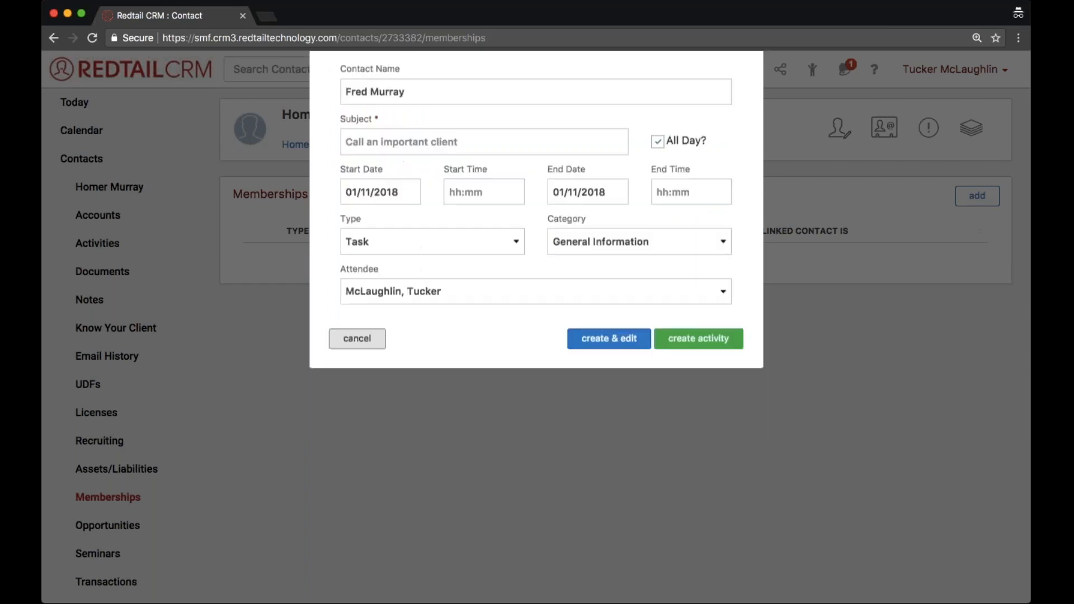
Dismiss the unsaved activity form and open the Training Sessions page of the Redtail Help Desk from Help and Resources.
click(612, 574)
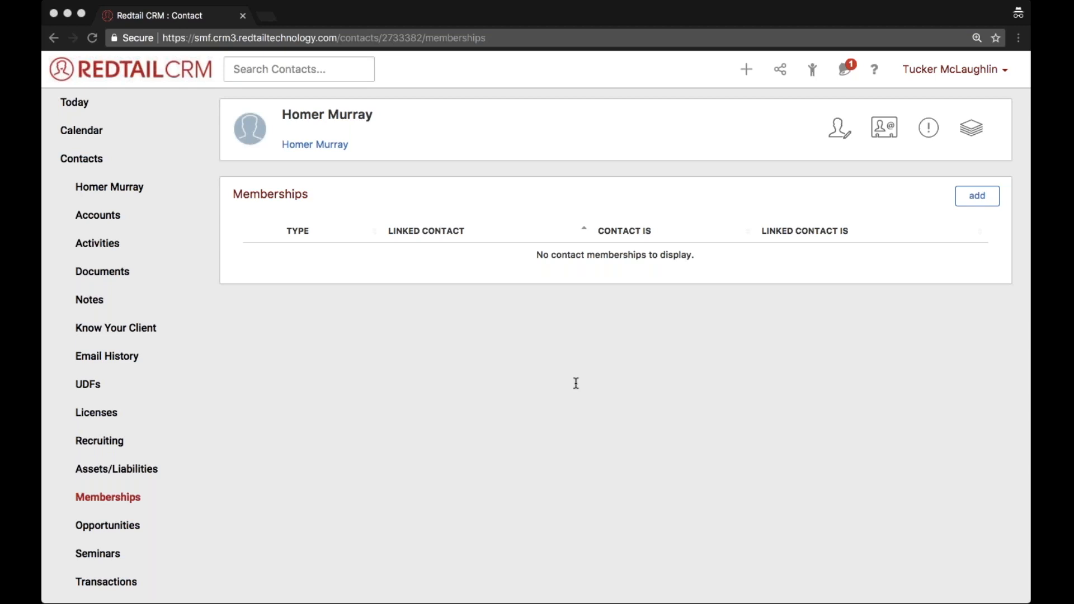
click(874, 69)
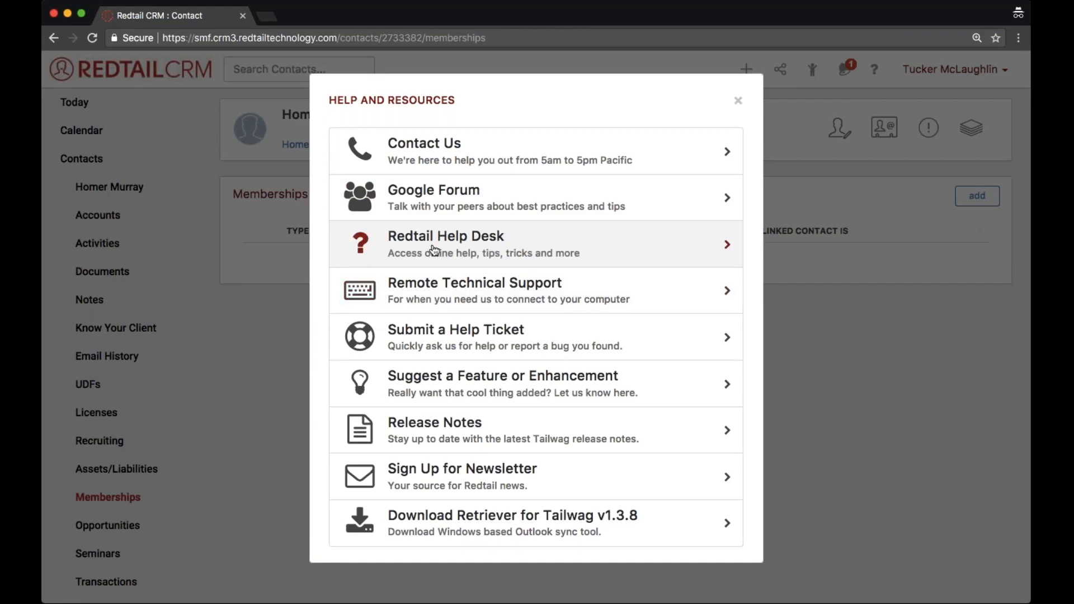
click(434, 255)
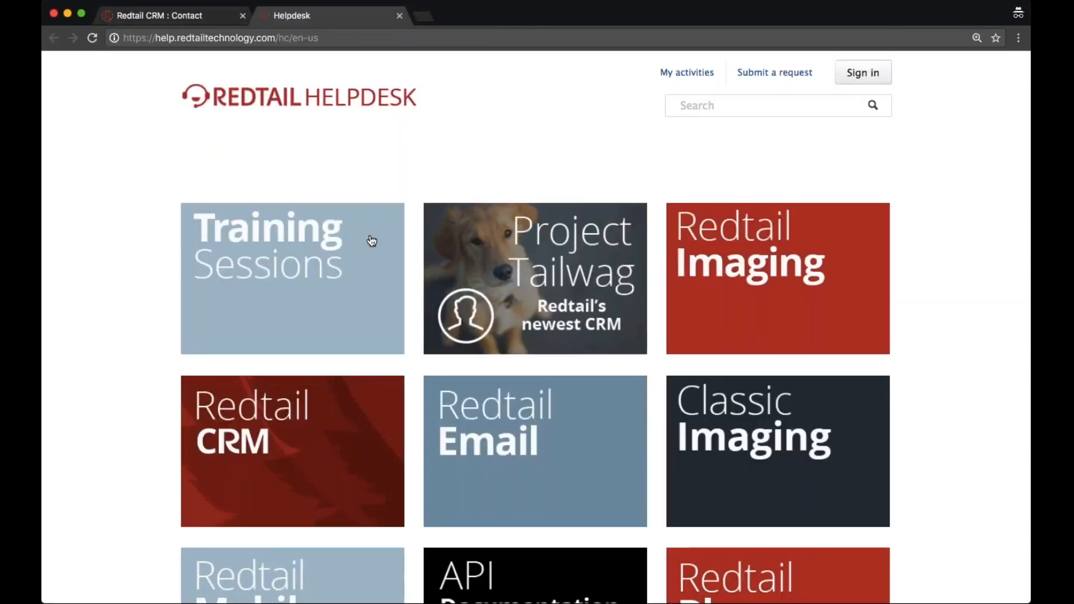
click(372, 241)
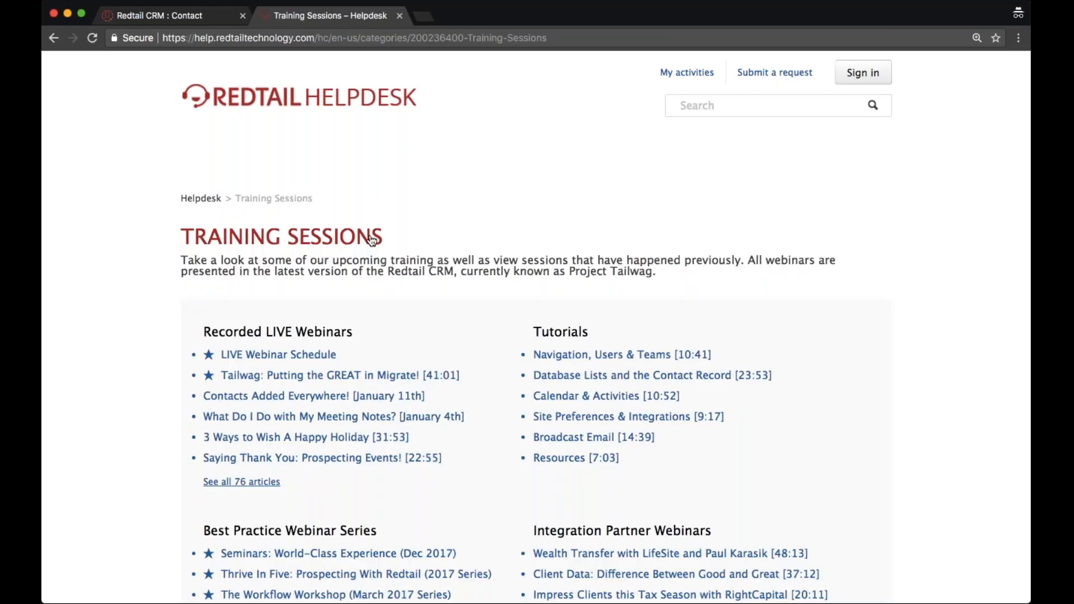
Browse the Recorded LIVE Webinars and open the article "Moving Data: The More You Know!".
click(327, 339)
scroll(325, 340, down, 5)
scroll(326, 339, down, 3)
drag(423, 369, 224, 359)
click(223, 359)
click(200, 364)
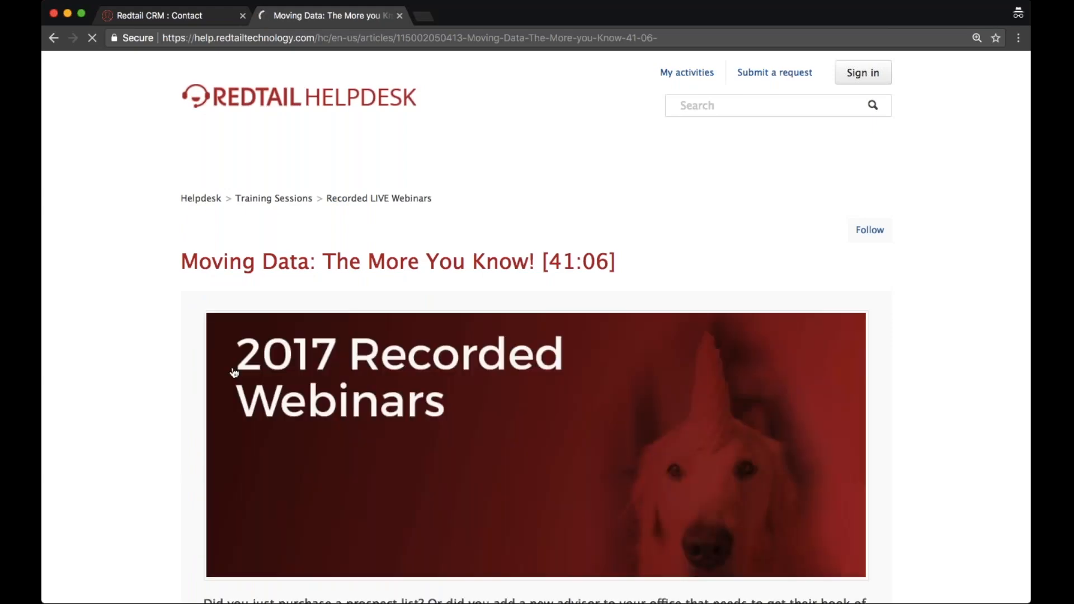
Read through the Moving Data article and highlight the attached import spreadsheets at its end.
scroll(235, 374, down, 10)
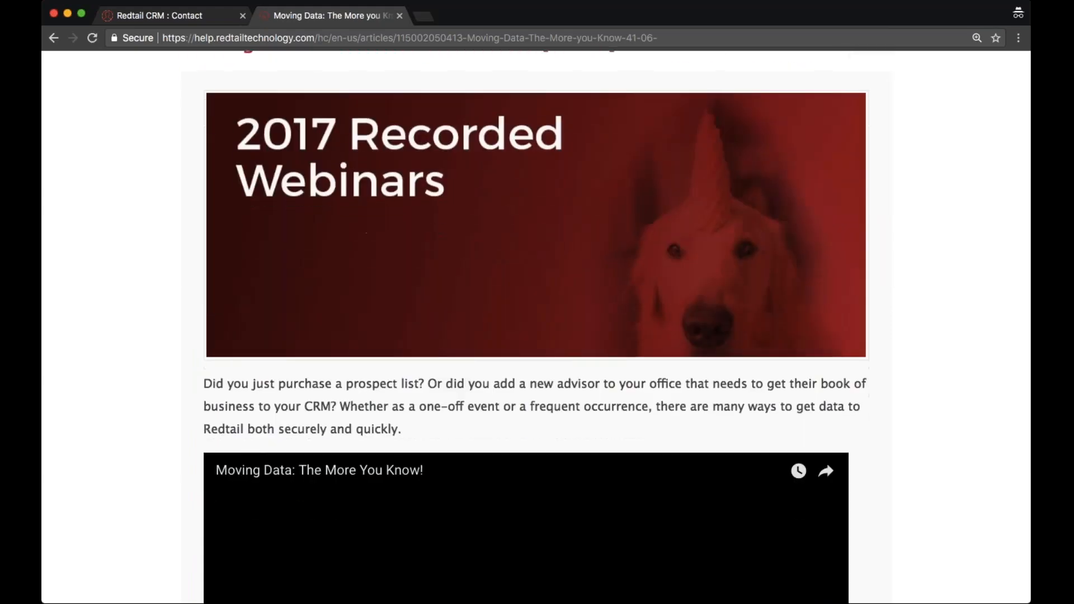
scroll(535, 328, down, 5)
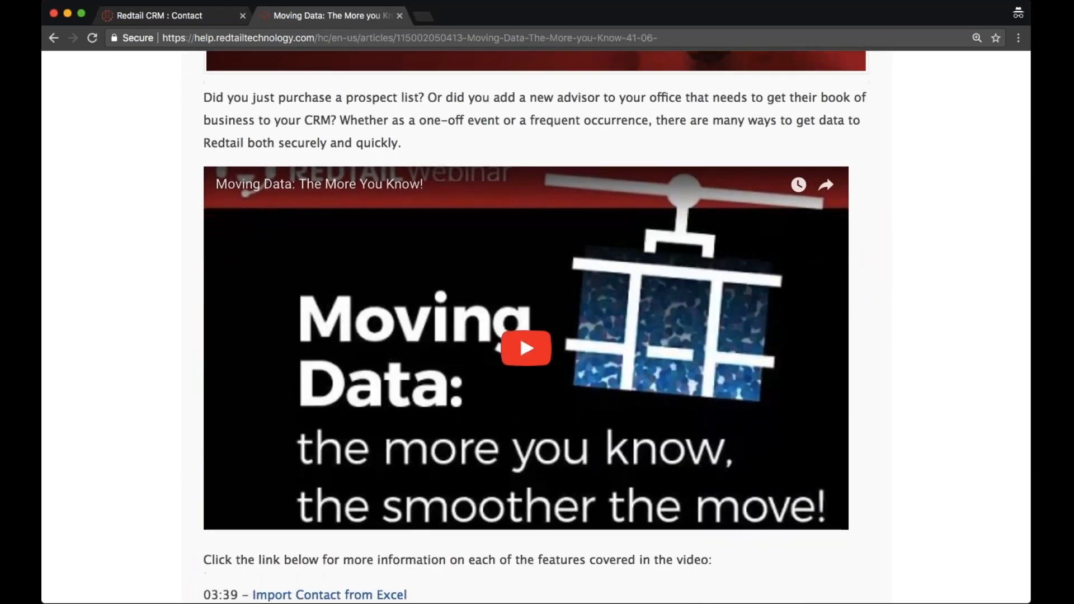
scroll(519, 104, down, 10)
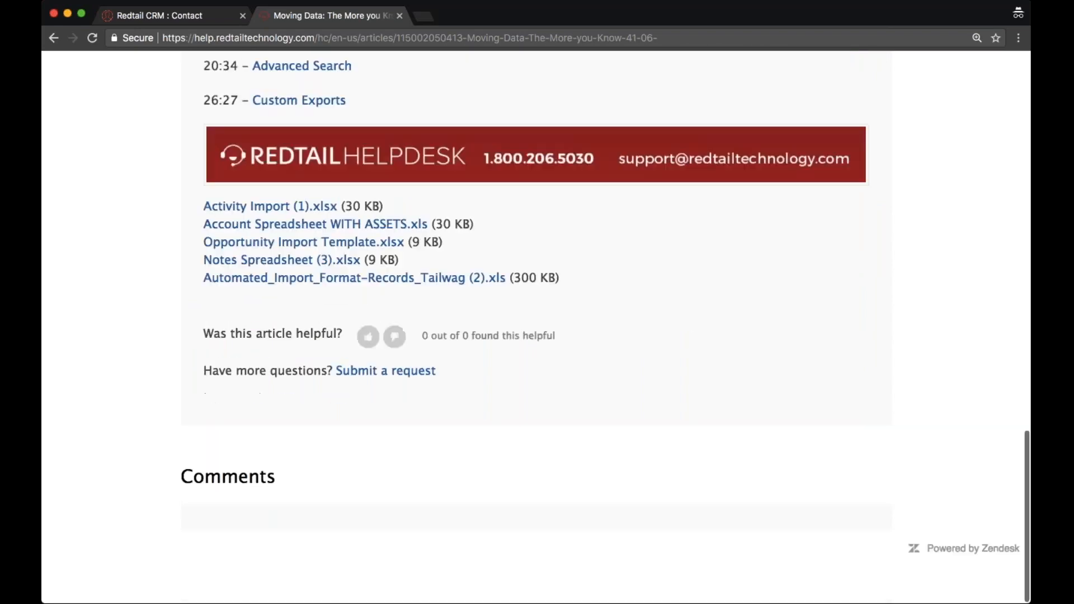
drag(592, 288, 191, 214)
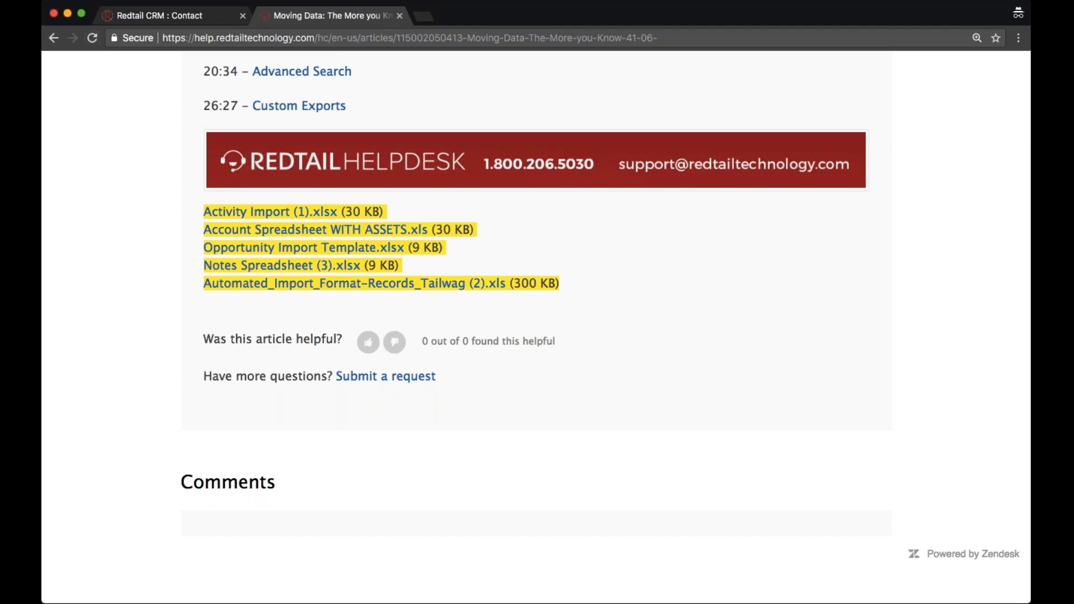
Return to the Redtail CRM page and open the Recently Added list of contacts.
click(160, 22)
click(239, 116)
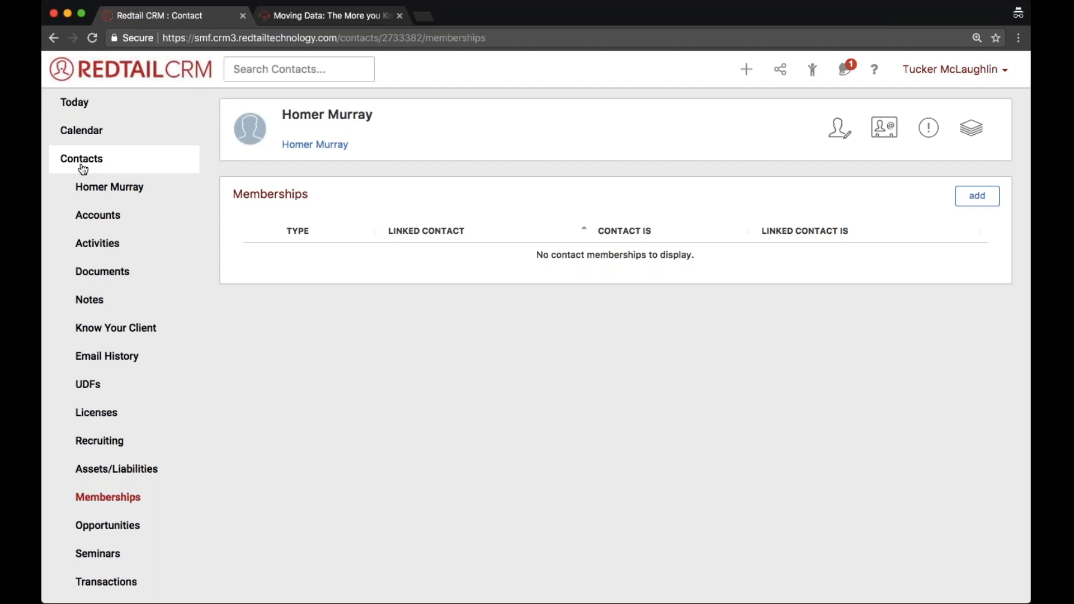
click(83, 168)
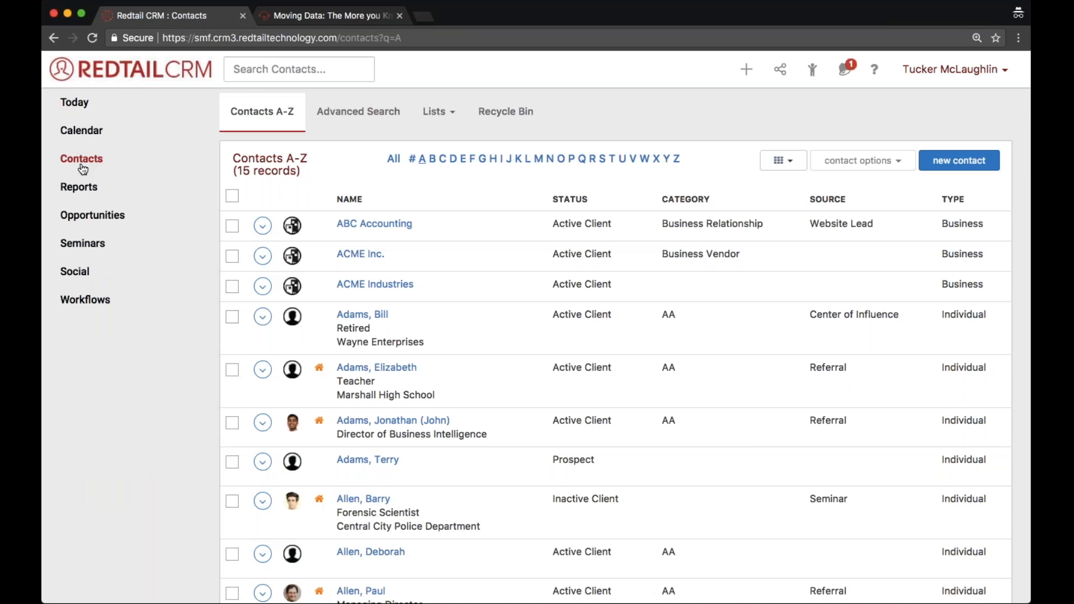
click(456, 113)
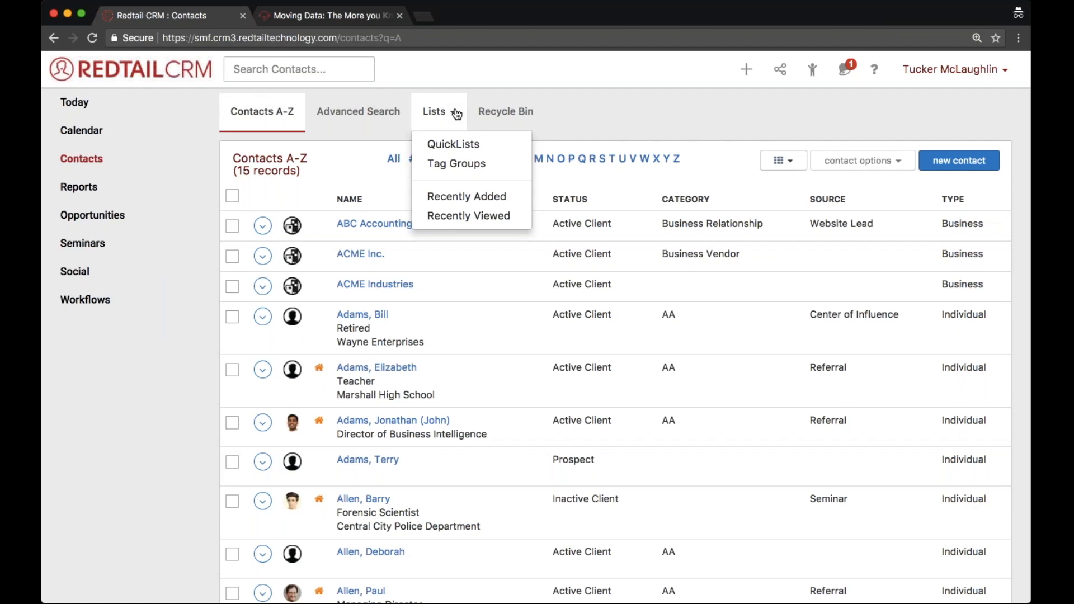
click(452, 203)
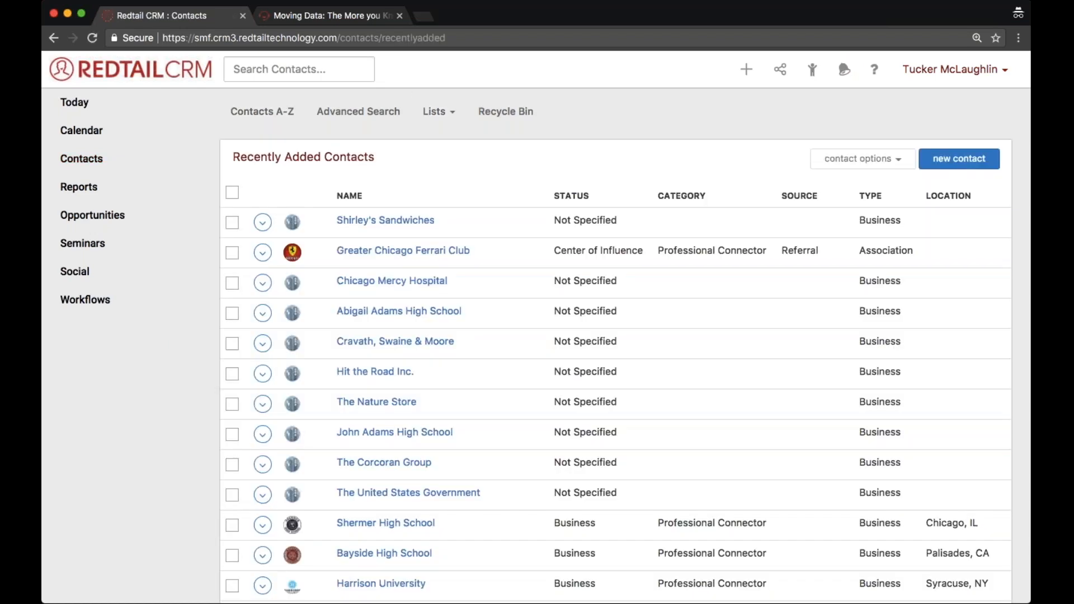
Examine the Recently Added Contacts list, checking the names, statuses, categories and types of its entries.
scroll(615, 364, down, 2)
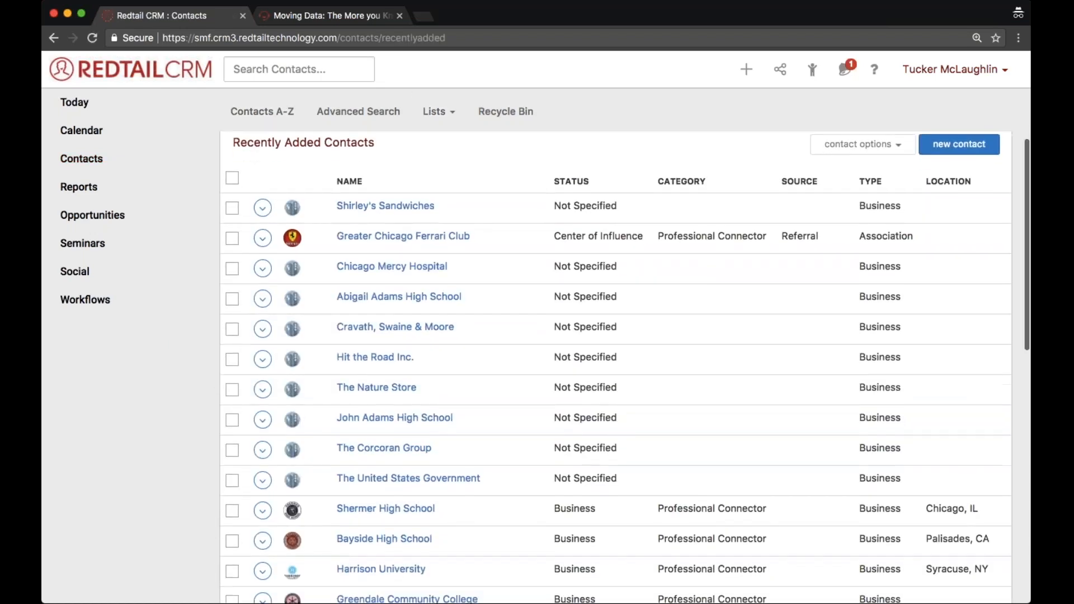
scroll(364, 571, down, 3)
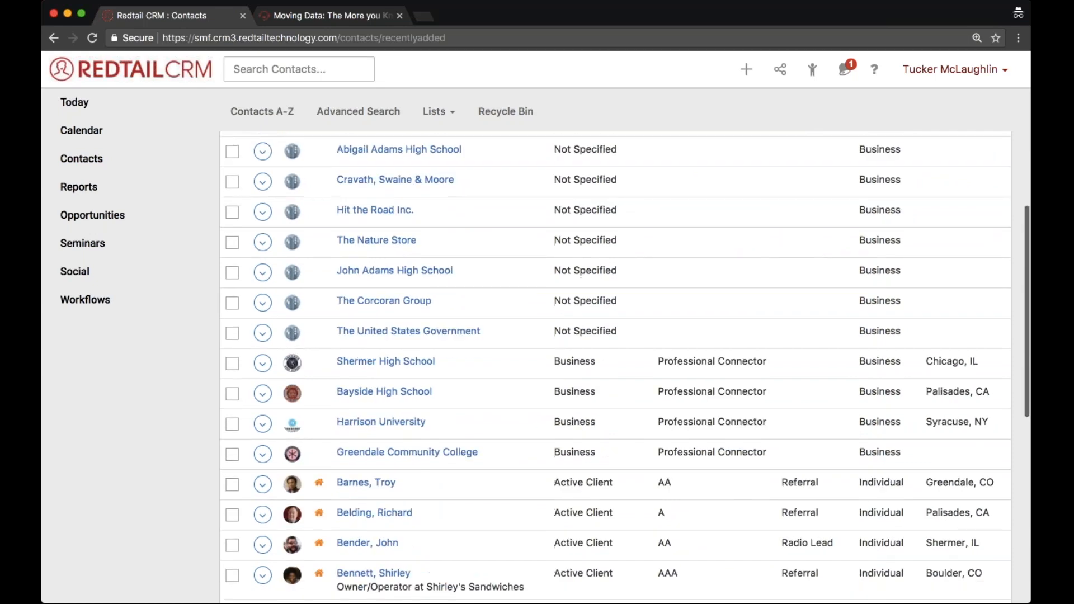
scroll(364, 571, up, 4)
scroll(450, 196, down, 5)
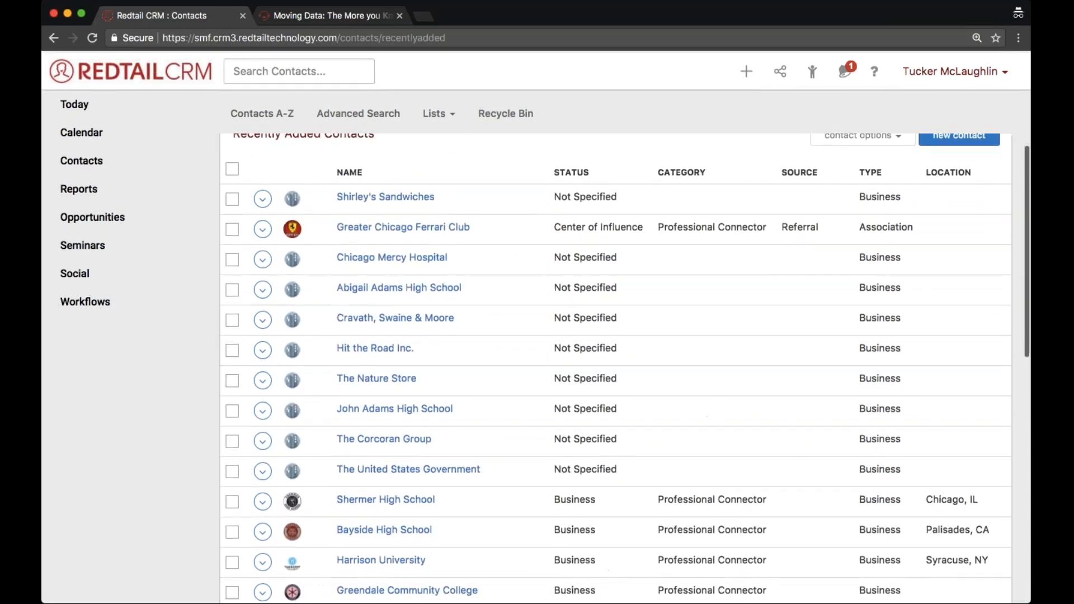
scroll(450, 194, down, 9)
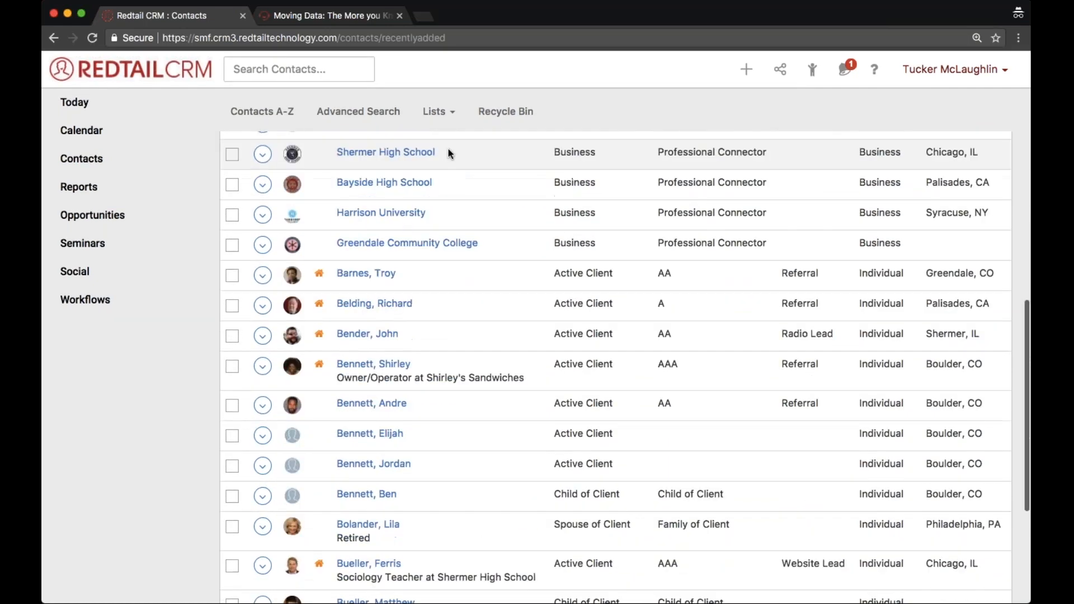
scroll(440, 303, up, 2)
scroll(440, 303, down, 2)
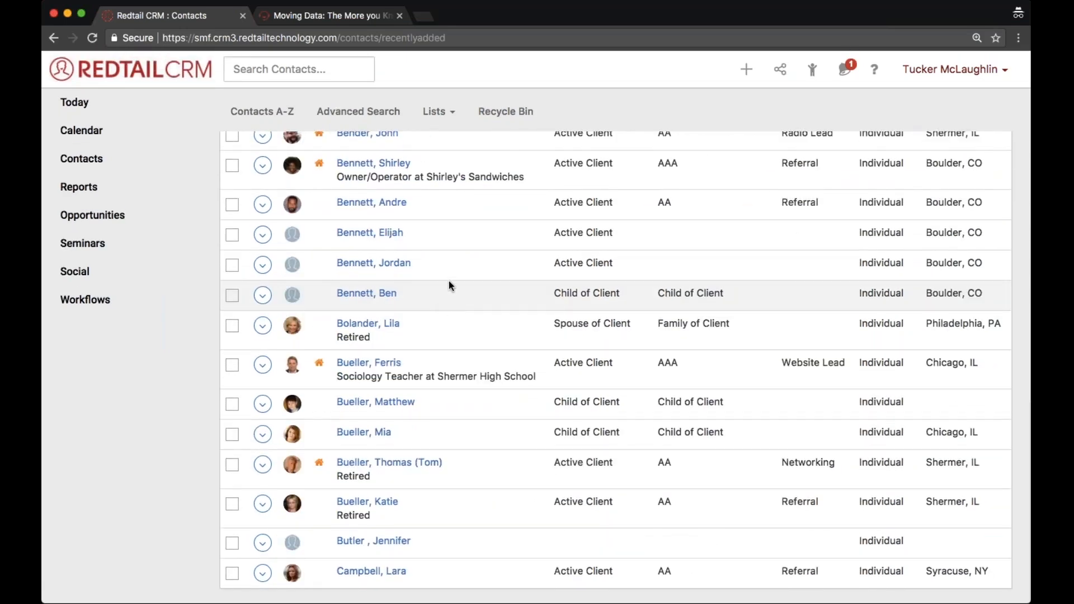
scroll(448, 281, up, 9)
scroll(448, 281, up, 5)
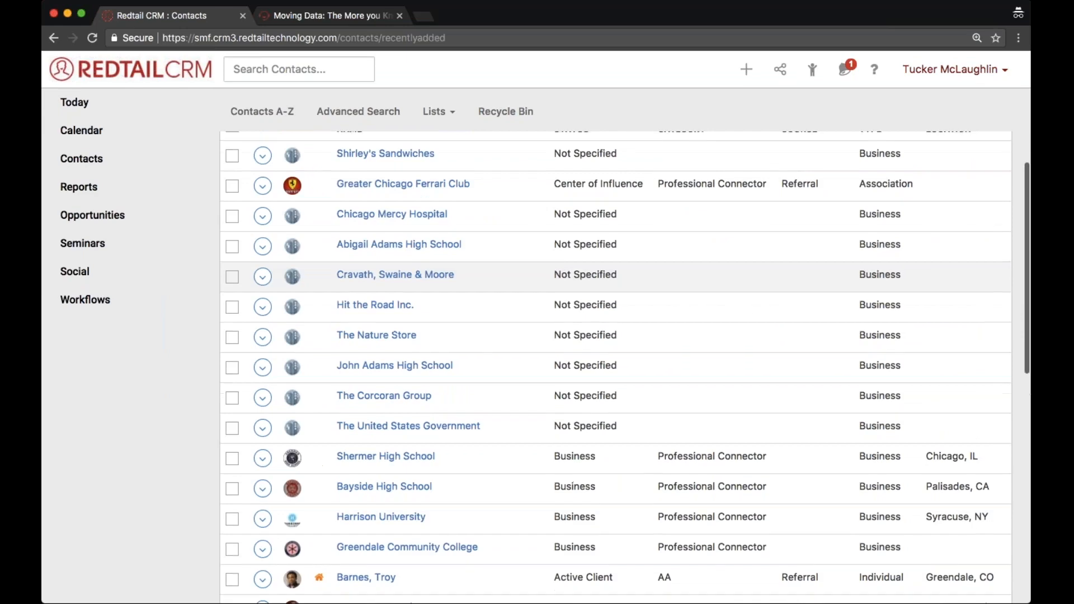
scroll(448, 281, down, 12)
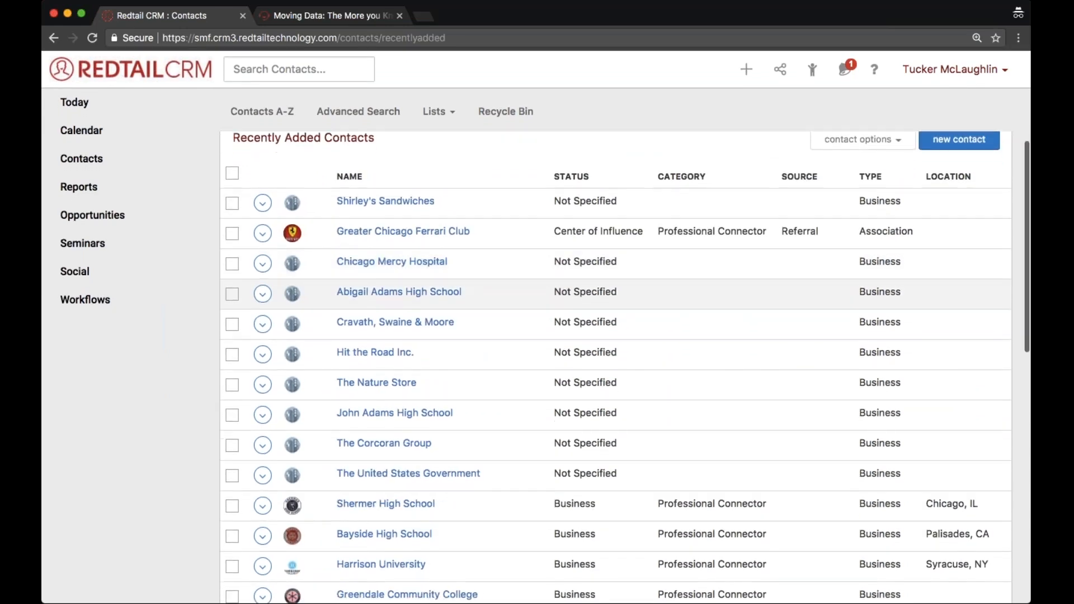
scroll(449, 281, up, 12)
Start an advanced contact search with the type Contact and the field Created At Year.
click(108, 162)
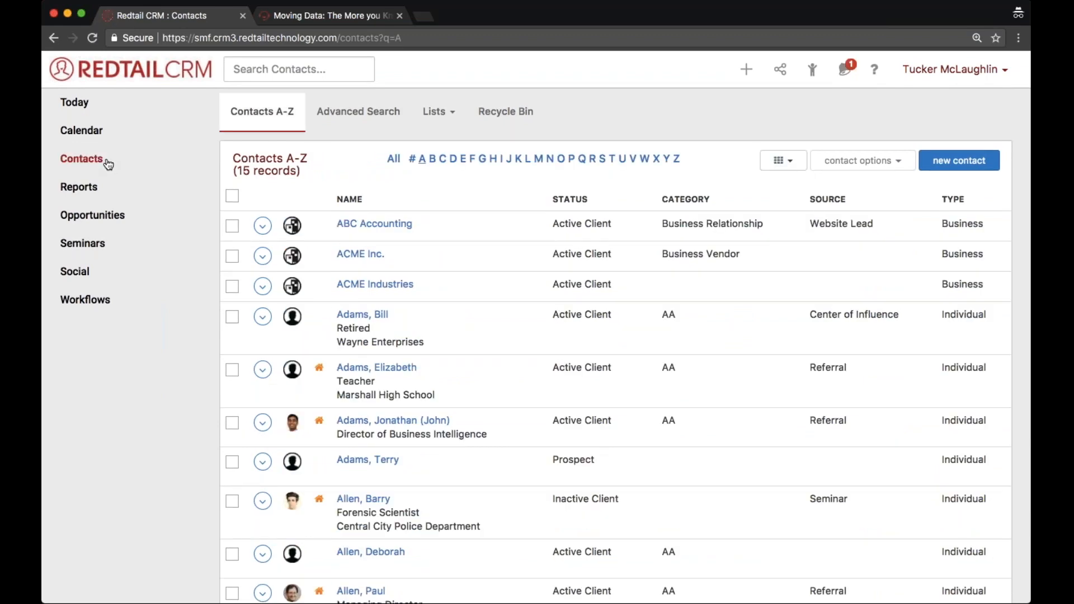
click(361, 114)
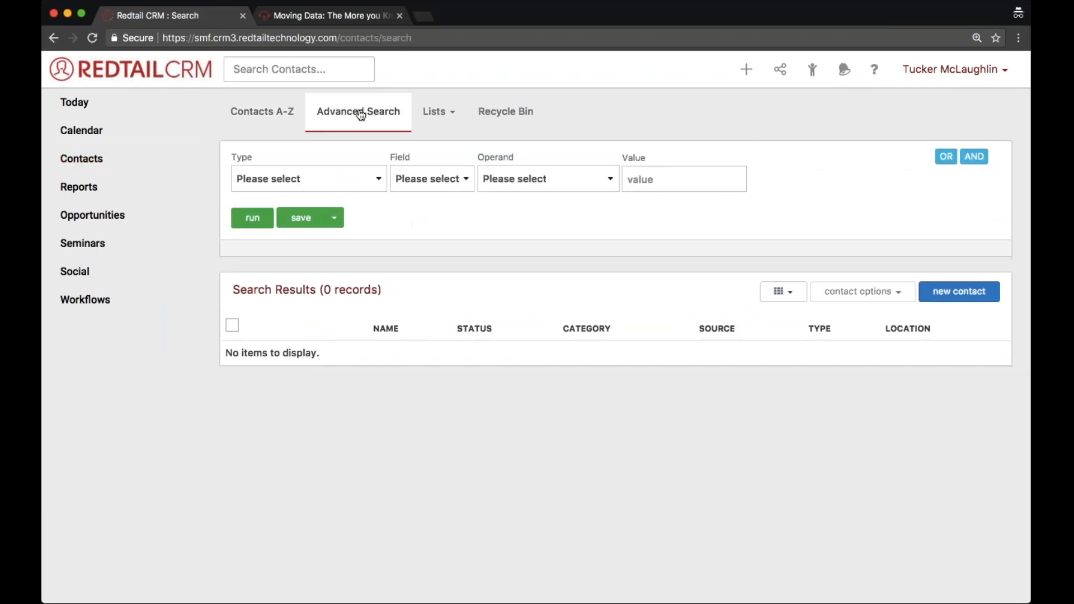
click(281, 243)
click(453, 188)
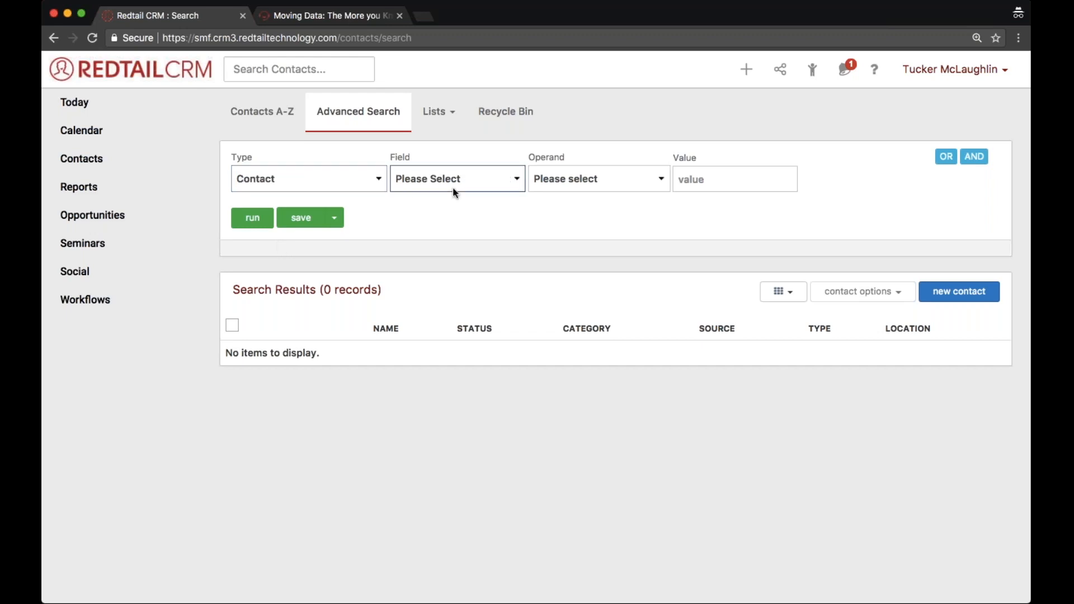
click(446, 284)
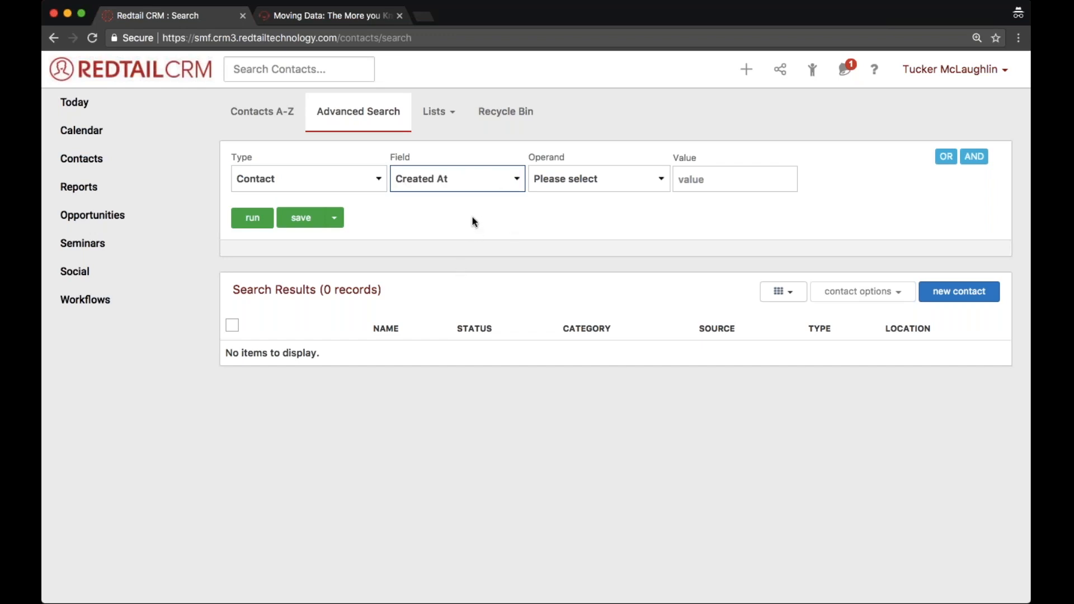
key(Down)
key(Tab)
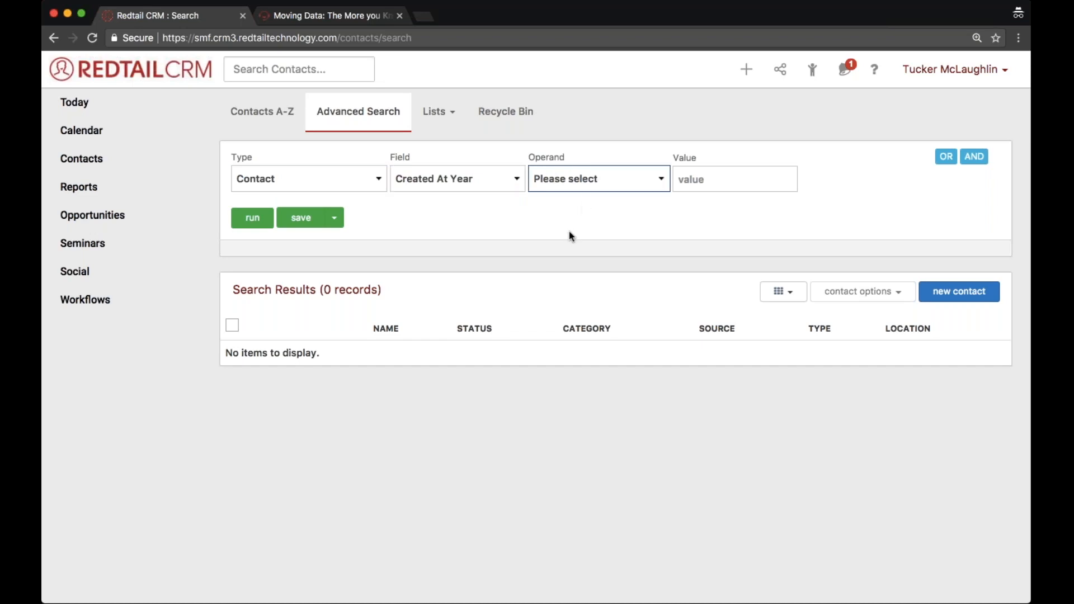
Set the search condition to Greater Than or Equal To 2018 and run the search.
key(Down)
key(Tab)
text(20183)
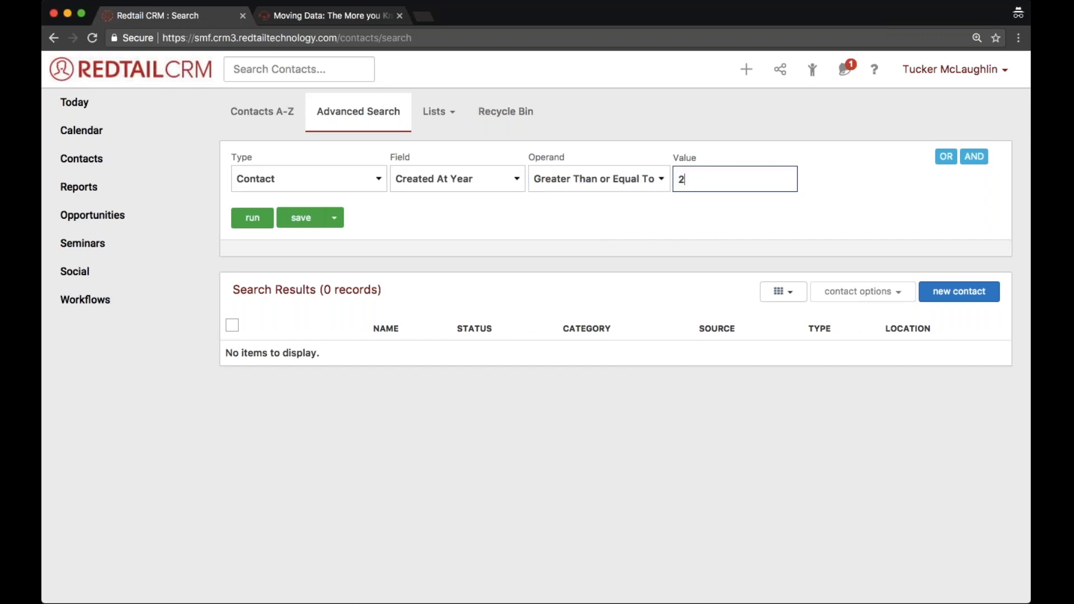
key(BackSpace)
key(Return)
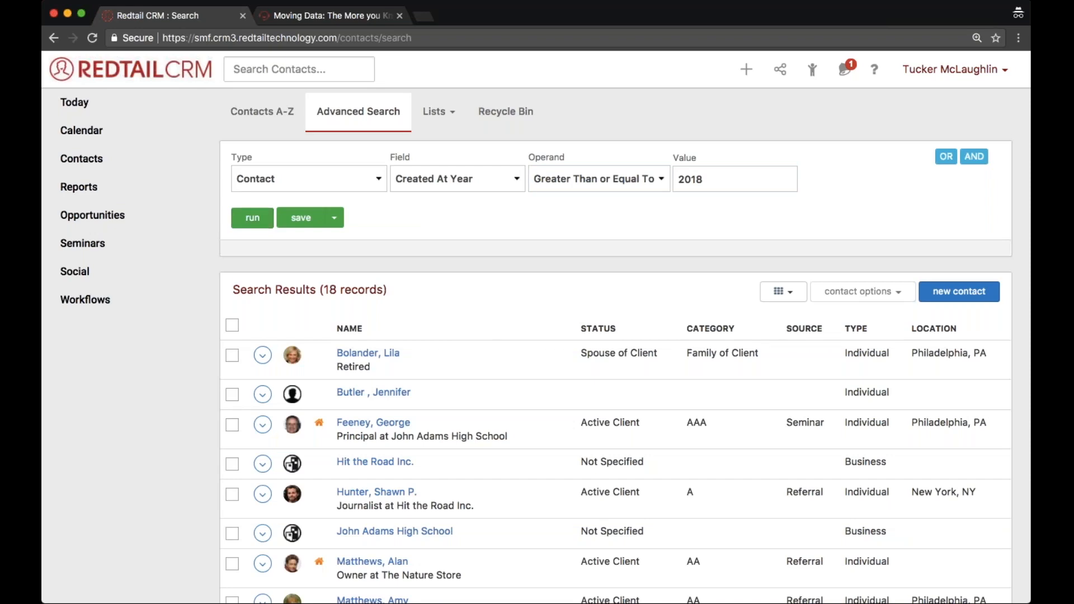
Look over the contacts found by the advanced search and go to the Today page.
scroll(616, 369, down, 6)
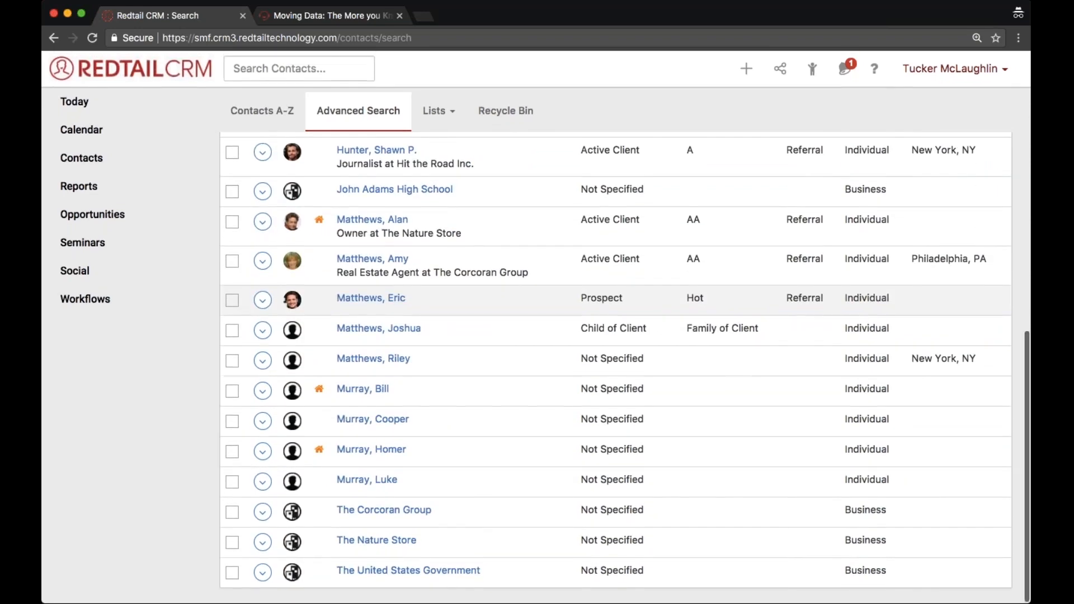
scroll(433, 322, up, 6)
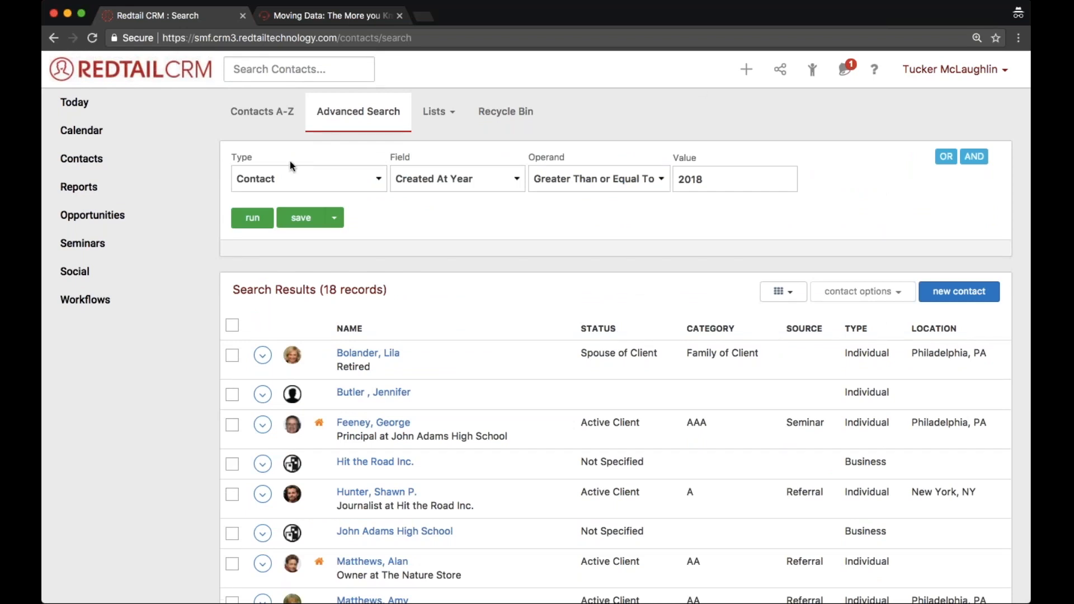
click(122, 104)
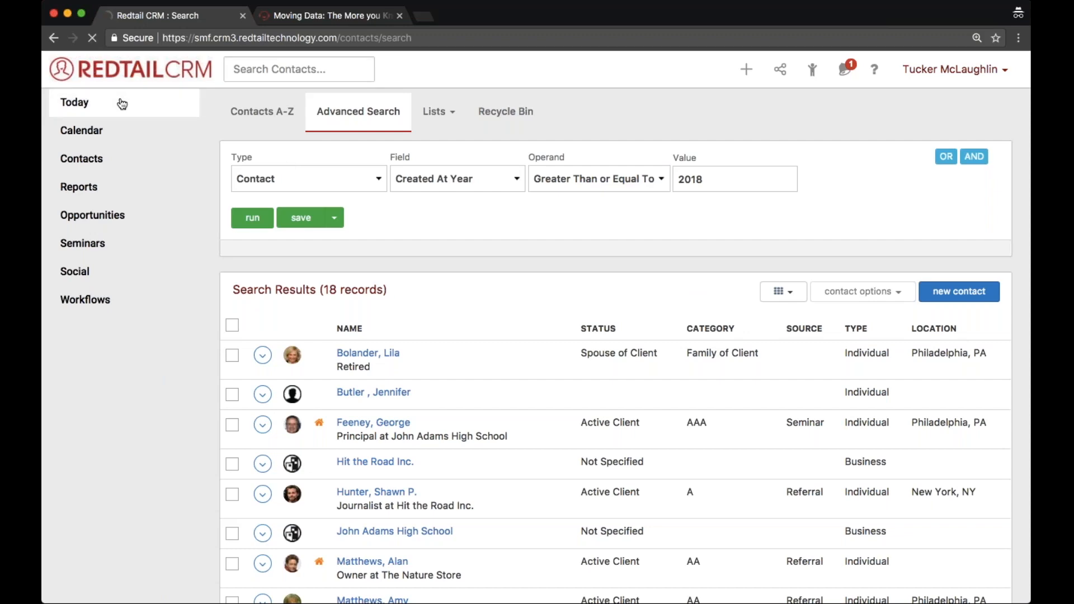